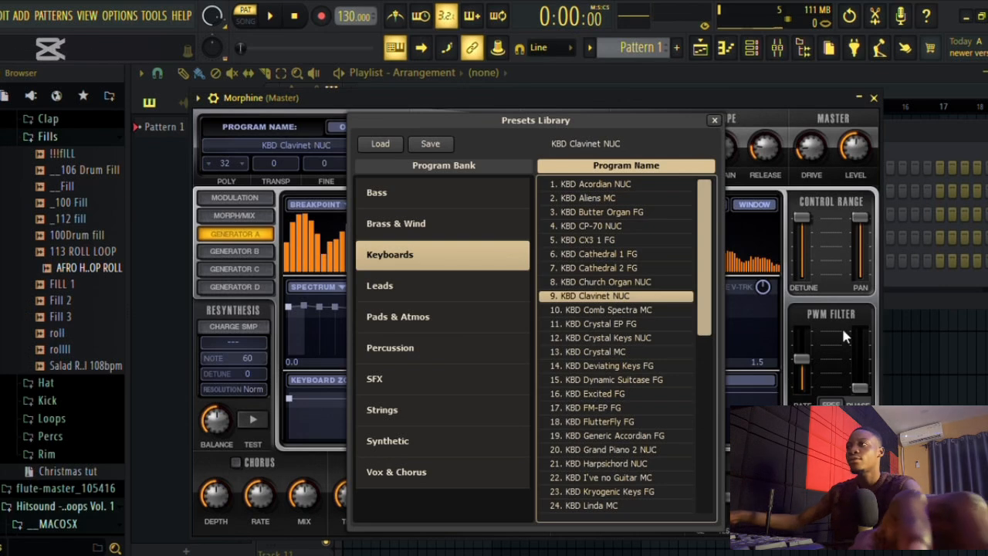
Audition Morphine keyboard presets, including KBD Organ Alchaholic FG, KBD Harpsichord NUC, KBD Grand Piano 2 NUC and KBD Organ NUC.
scroll(591, 401, "down", 4)
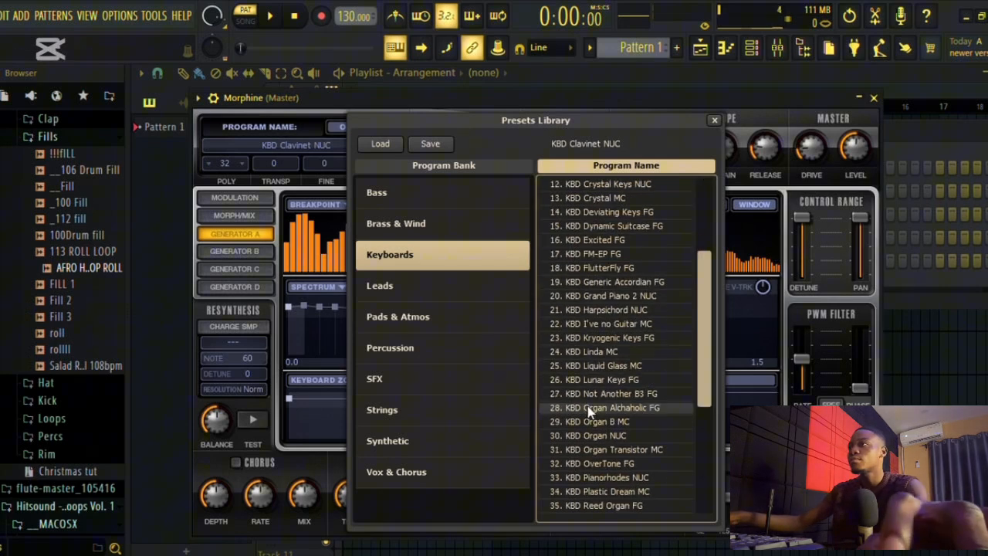
left_click(643, 409)
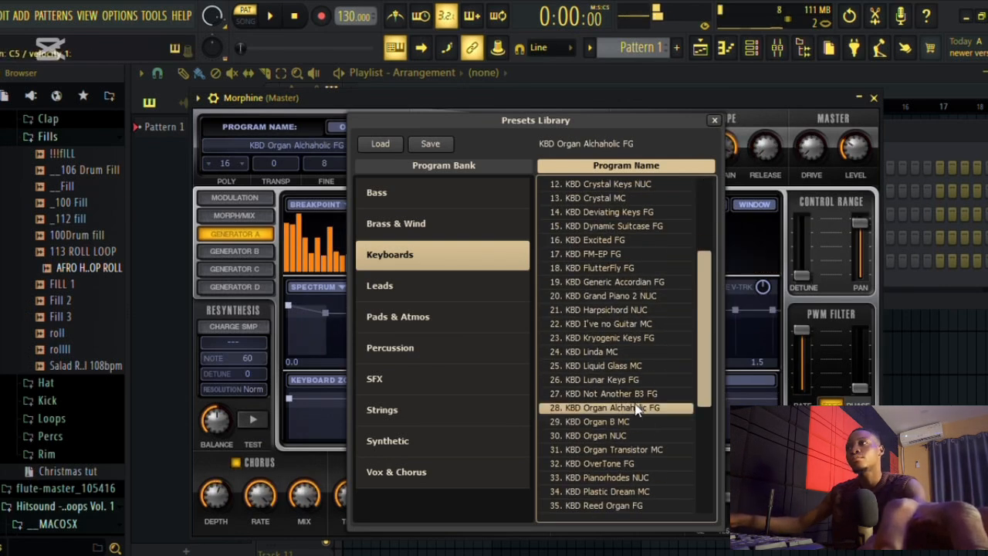
left_click(634, 395)
left_click(619, 310)
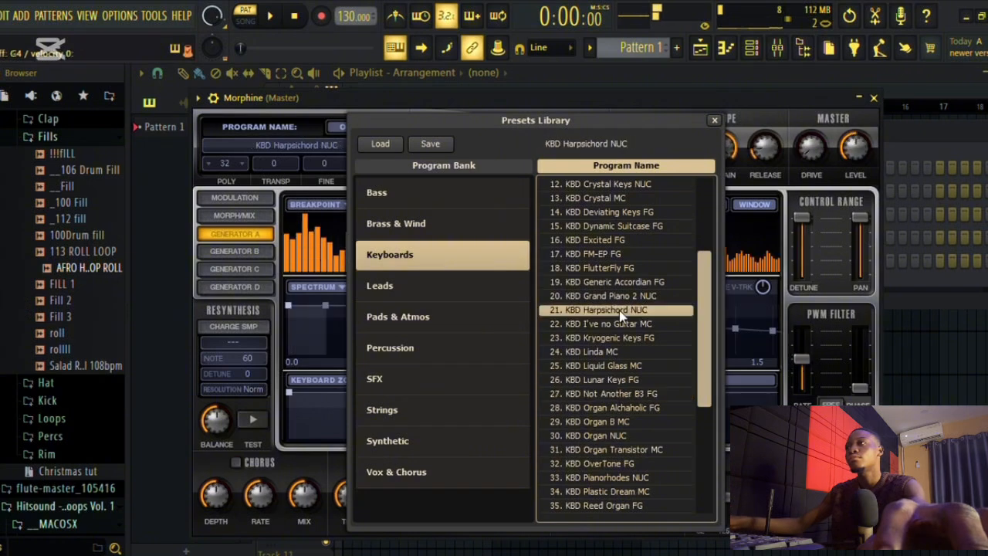
left_click(623, 298)
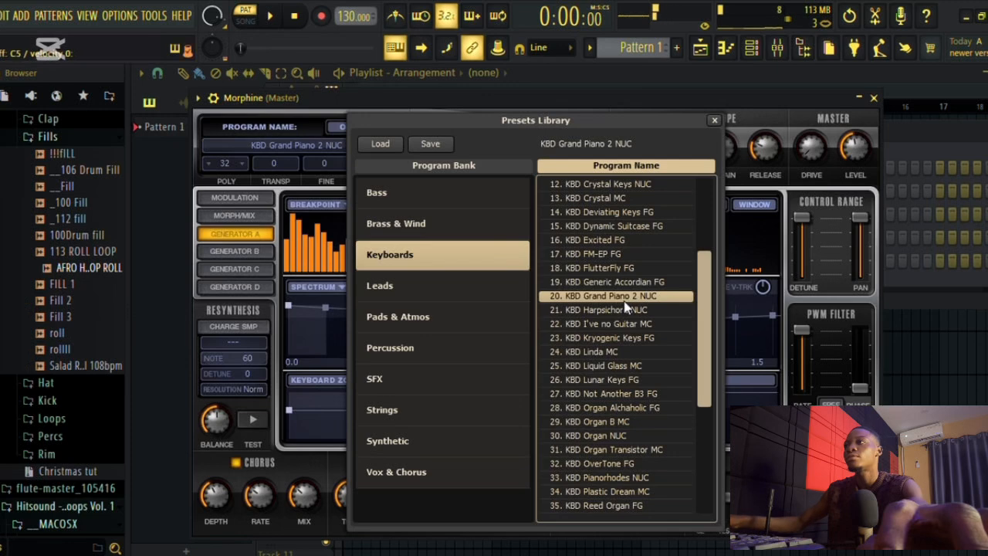
left_click(609, 438)
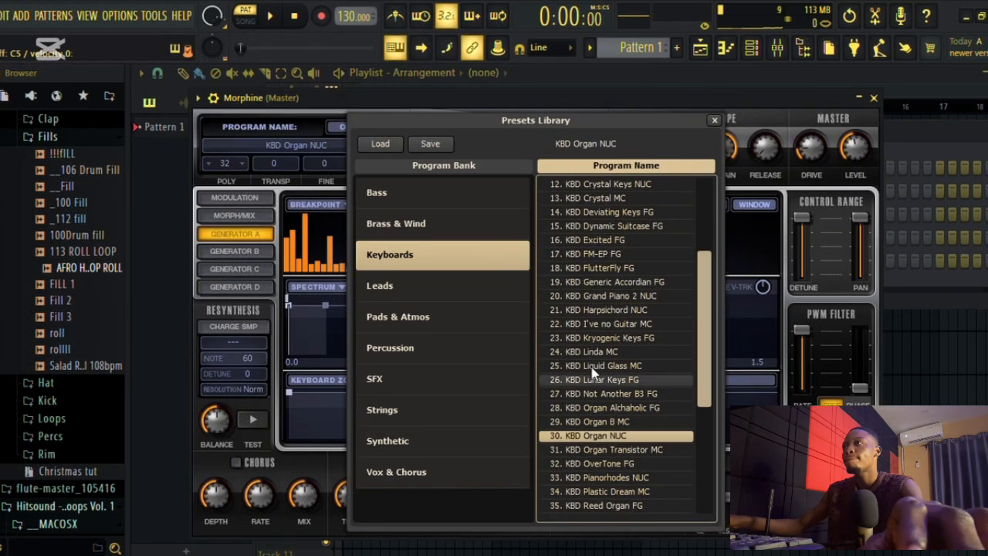
Audition more keyboard presets, including KBD Cathedral 2 FG and KBD CP-70 NUC, and settle on KBD Crystal EP FG.
scroll(606, 428, "up", 4)
left_click(625, 268)
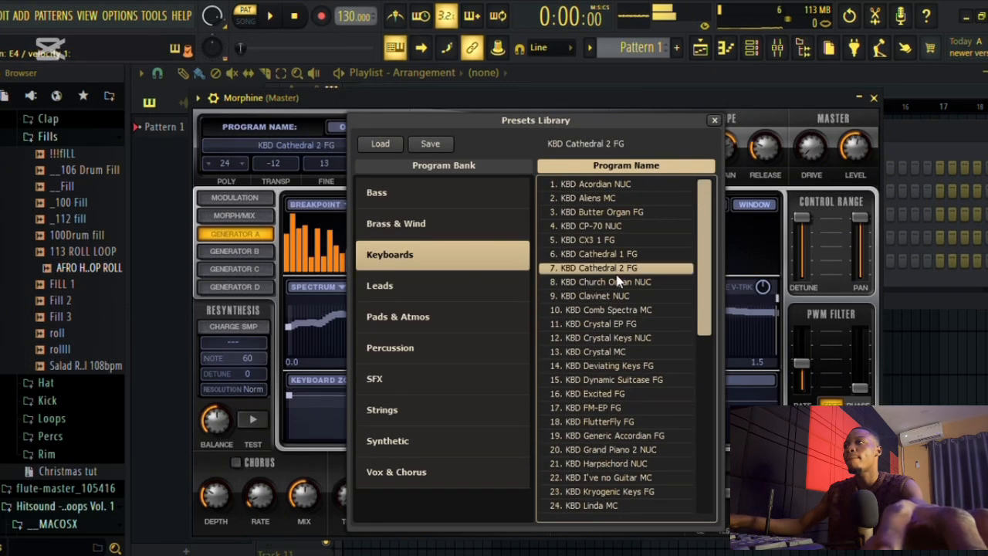
left_click(618, 254)
left_click(609, 227)
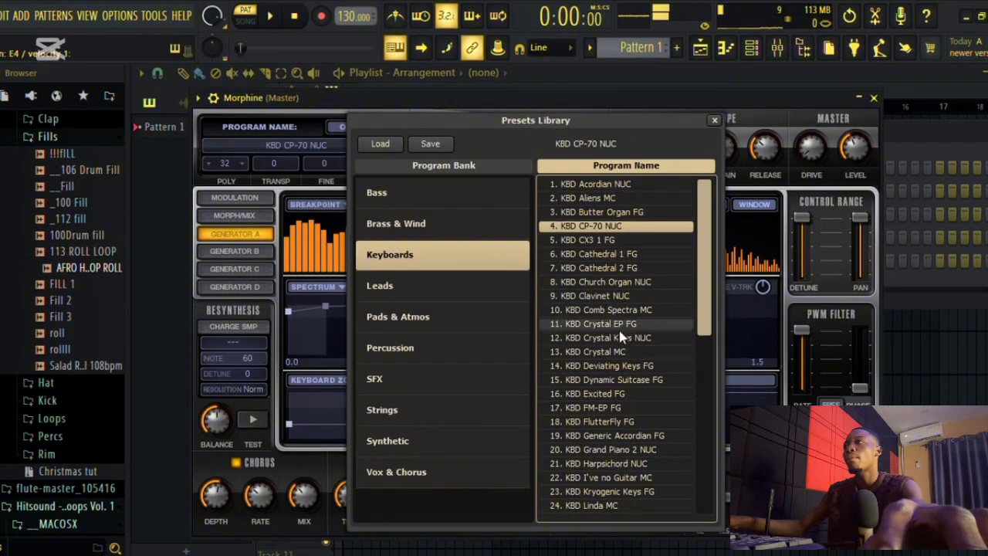
left_click(620, 337)
left_click(615, 324)
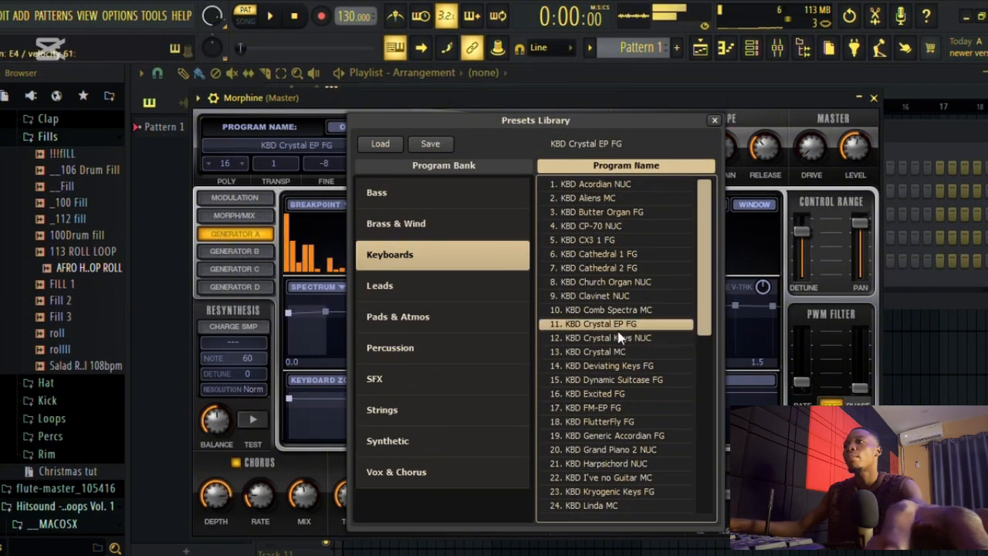
Close the Morphine plugin window and open the Morphine channel in the piano roll.
left_click(873, 99)
right_click(364, 261)
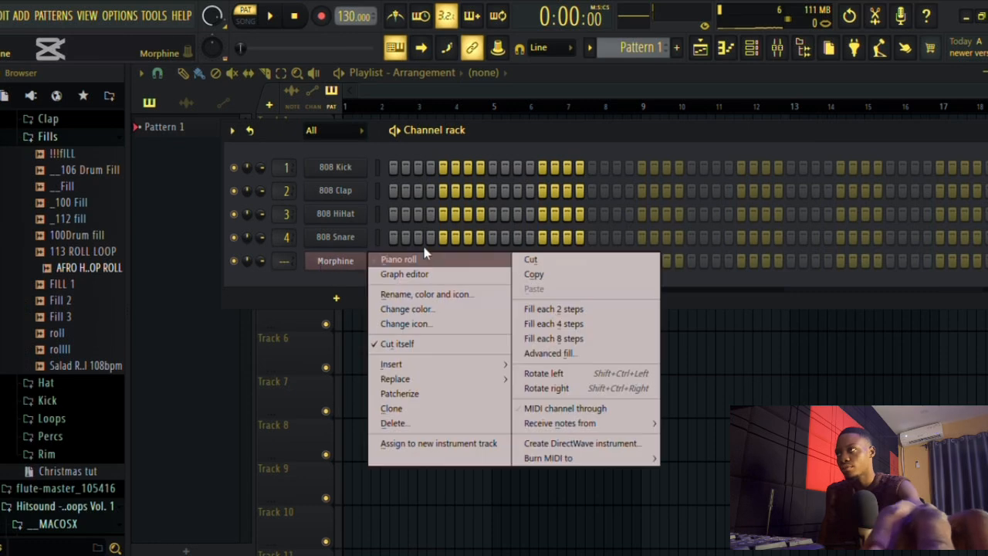
left_click(423, 260)
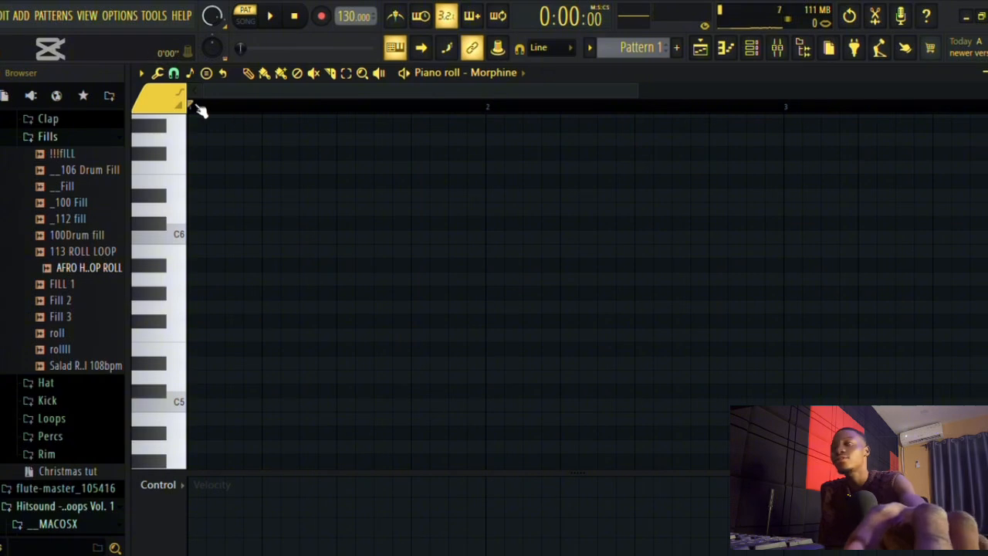
Set the piano roll's scale highlighting to root note A with the Major (Ionian) scale.
left_click(140, 74)
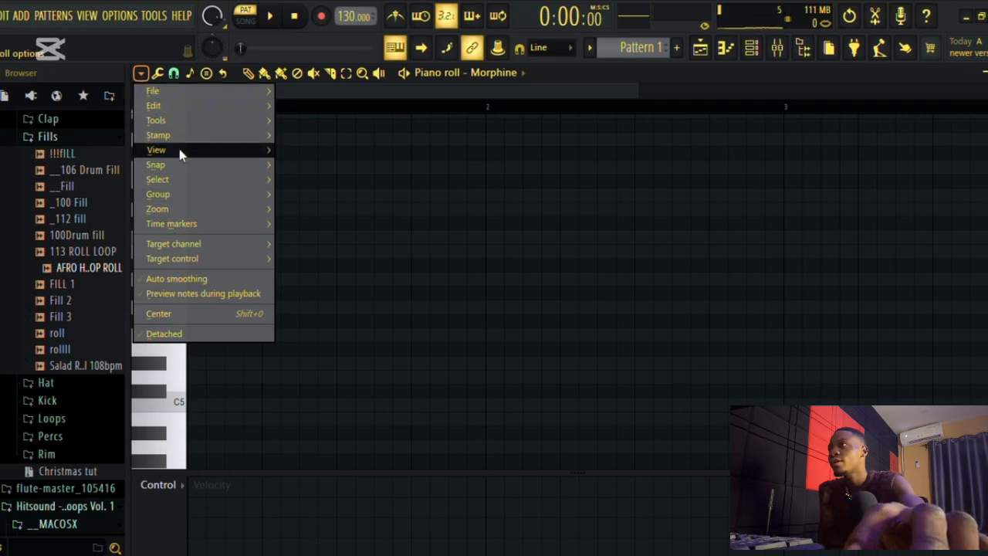
mouse_move(179, 150)
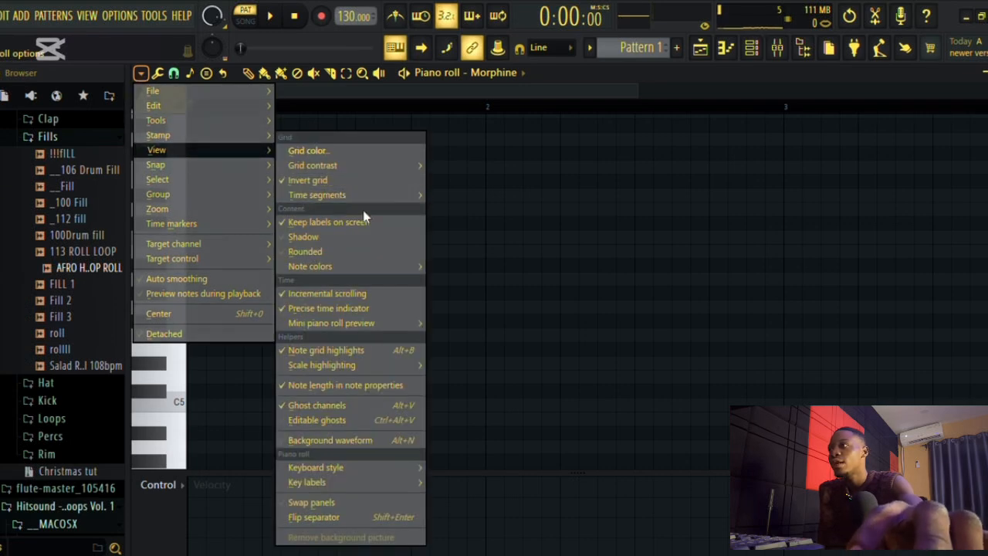
mouse_move(329, 365)
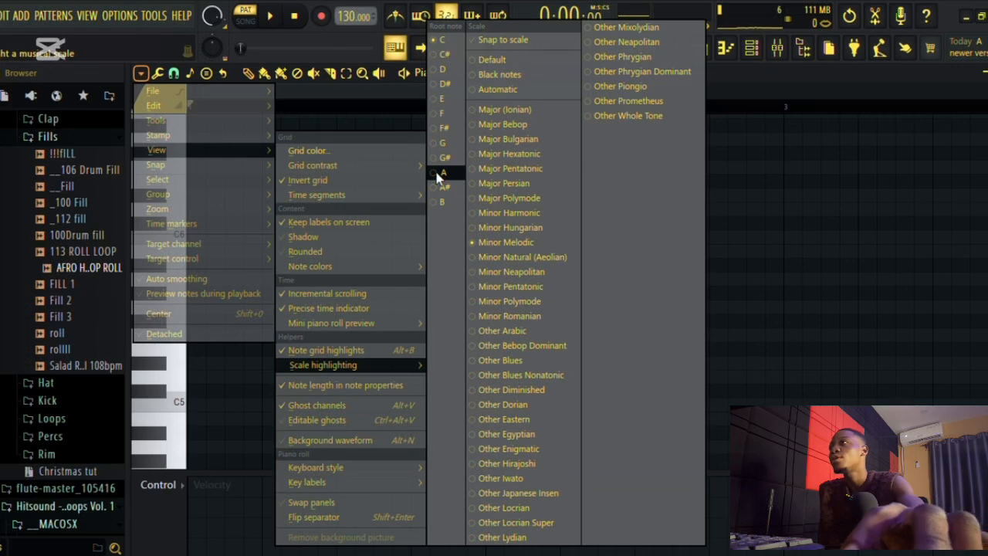
left_click(438, 174)
left_click(140, 72)
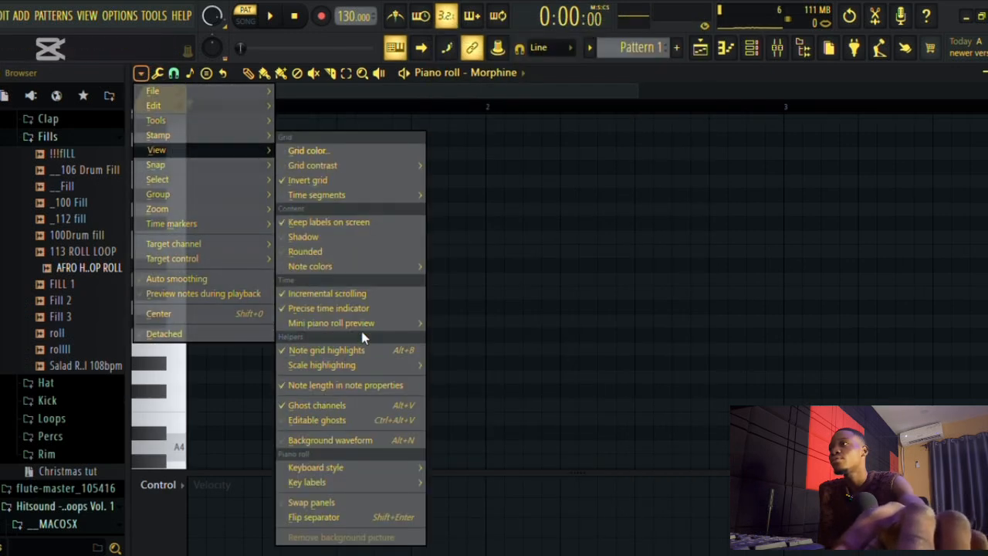
mouse_move(358, 324)
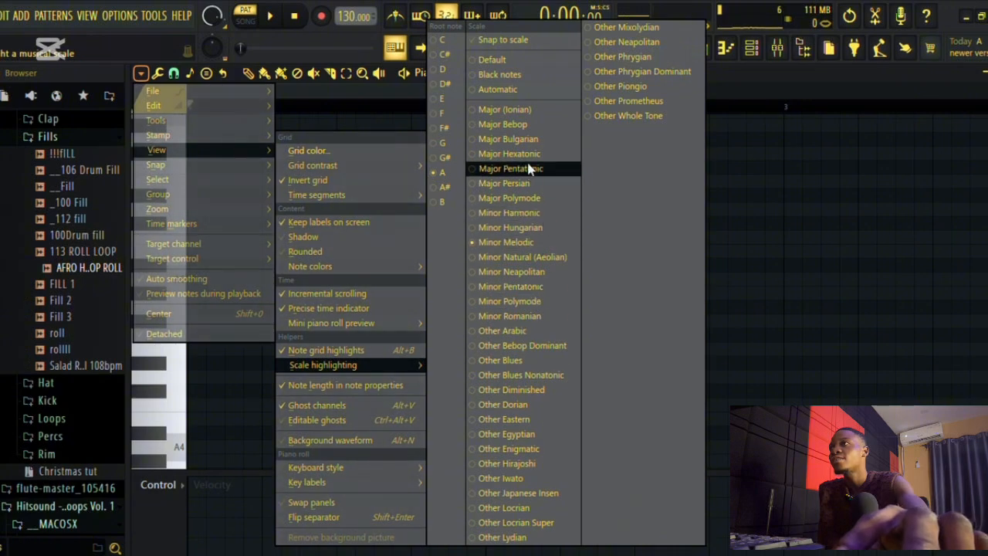
left_click(510, 115)
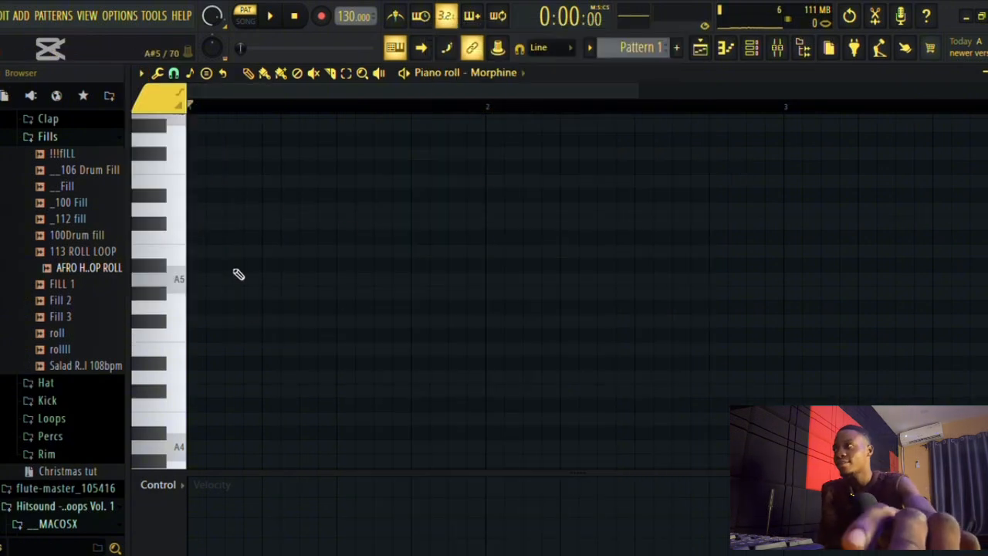
Draw an A4 note at the start of bar 1 and lengthen it to one full bar.
scroll(238, 274, "down", 5)
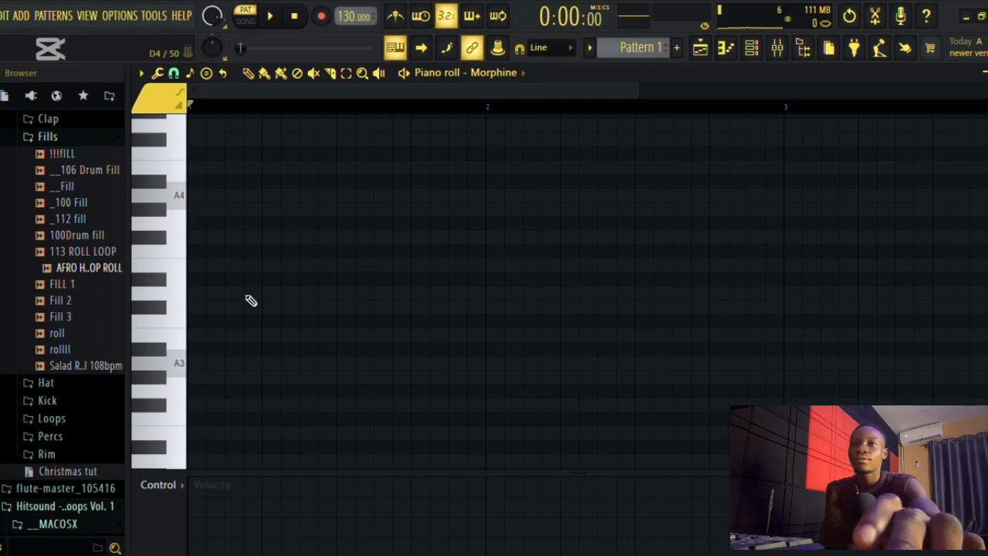
scroll(249, 300, "up", 5)
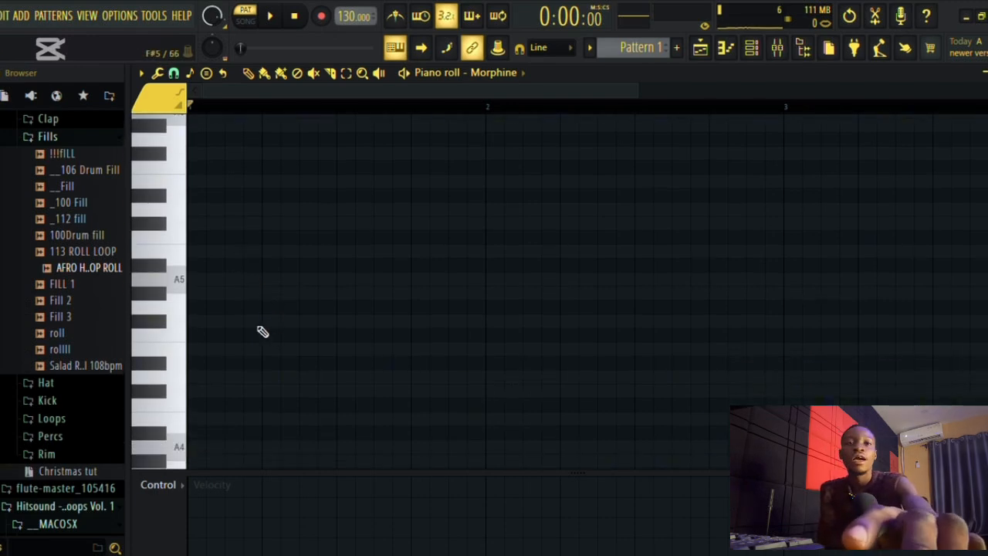
scroll(258, 329, "down", 4)
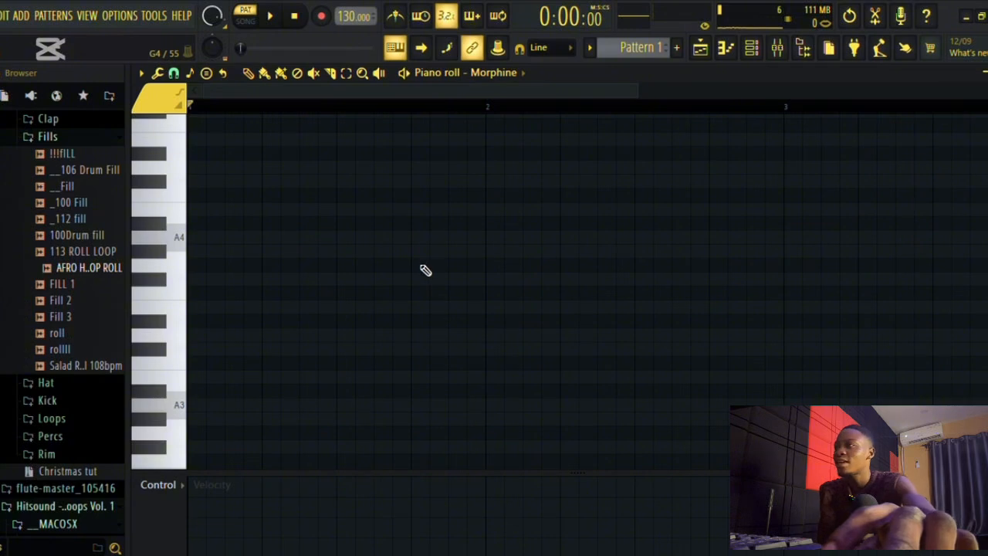
scroll(209, 386, "up", 3)
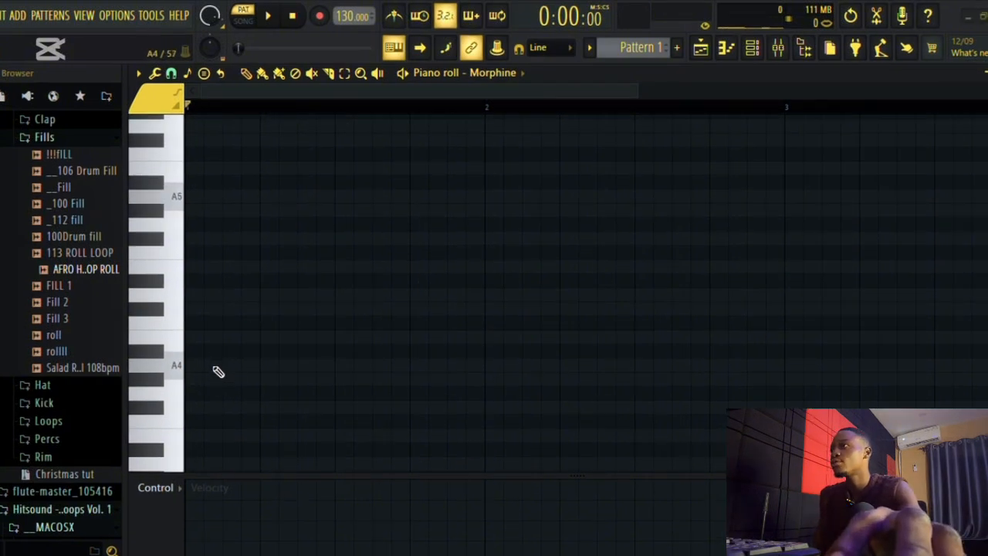
left_click_drag(216, 368, 194, 368)
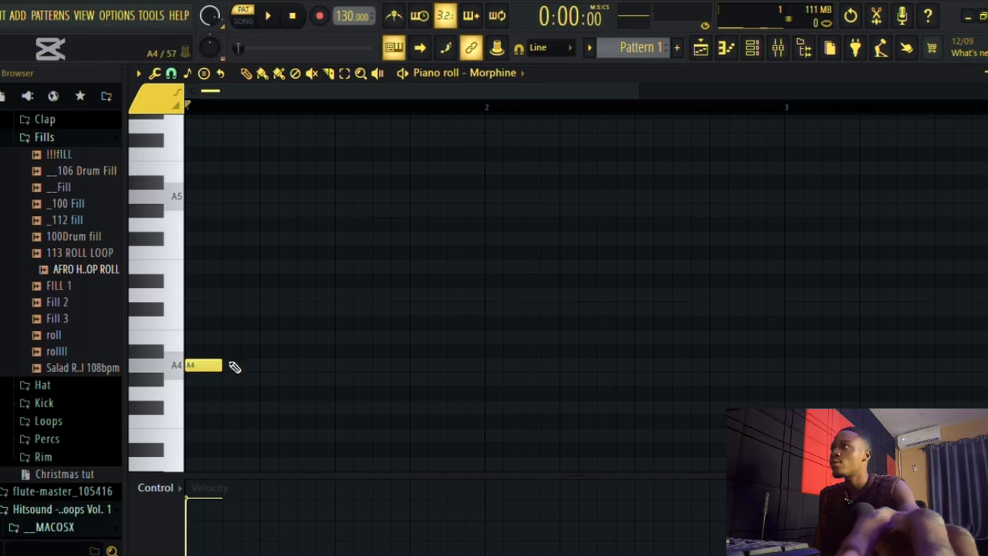
left_click_drag(639, 90, 900, 133)
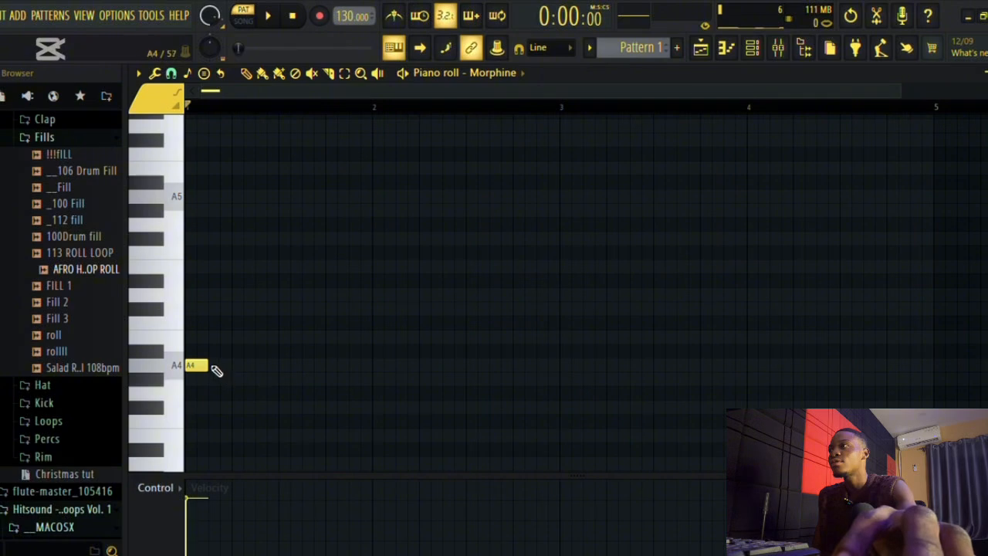
left_click_drag(205, 365, 373, 395)
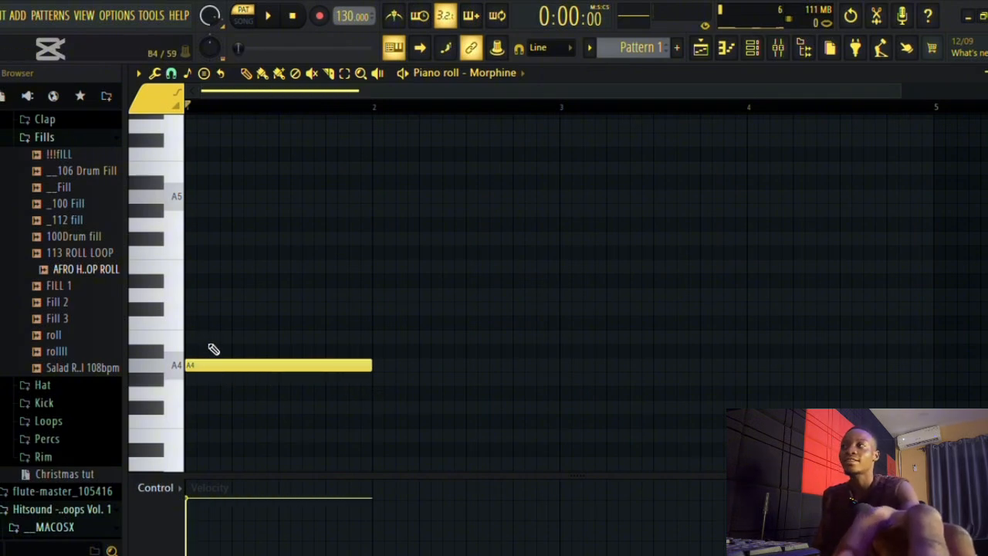
Add one-bar C#5 and E5 notes above the A4 to complete the bar 1 chord, and play it back.
left_click_drag(211, 361, 177, 352)
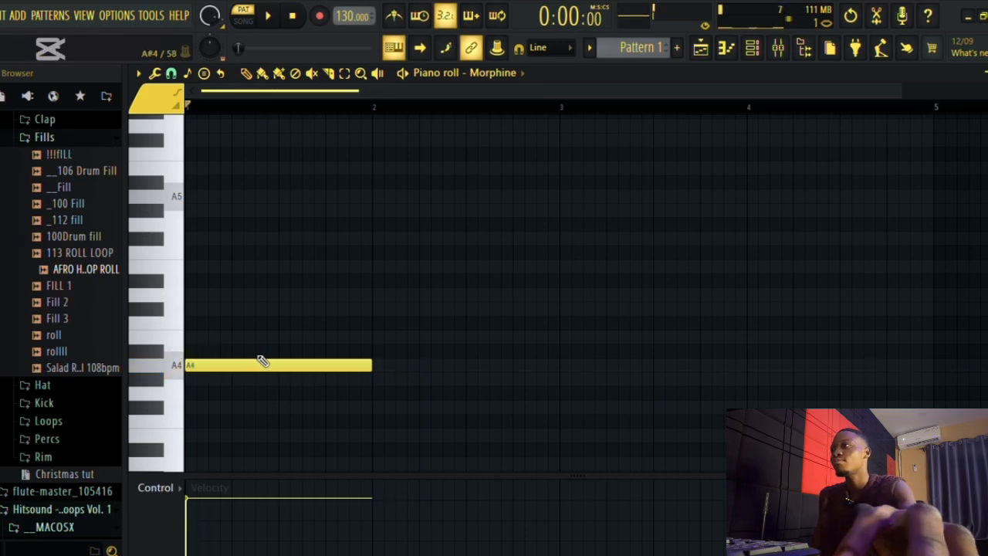
left_click_drag(261, 361, 259, 355)
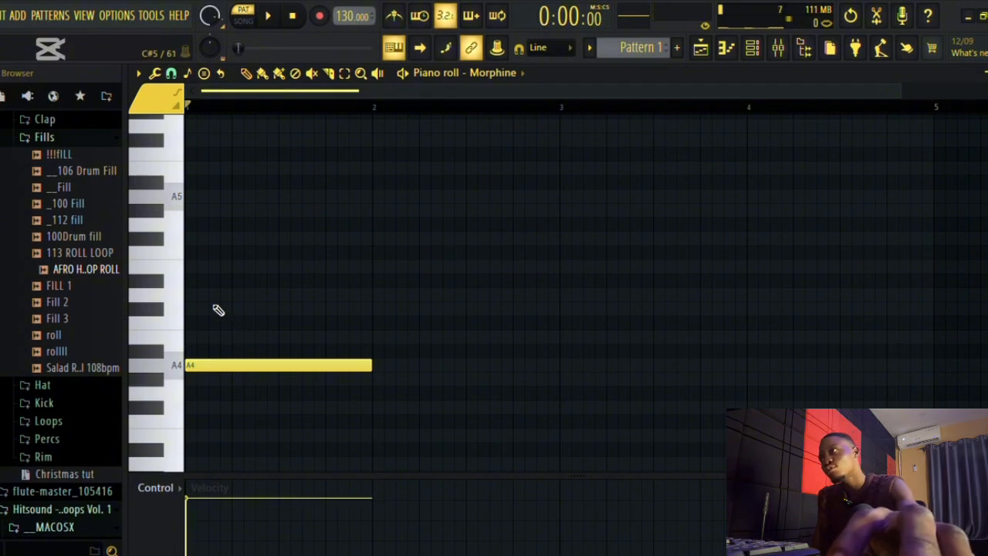
mouse_move(218, 309)
left_mouse_down()
mouse_move(97, 307)
mouse_move(194, 309)
left_mouse_up()
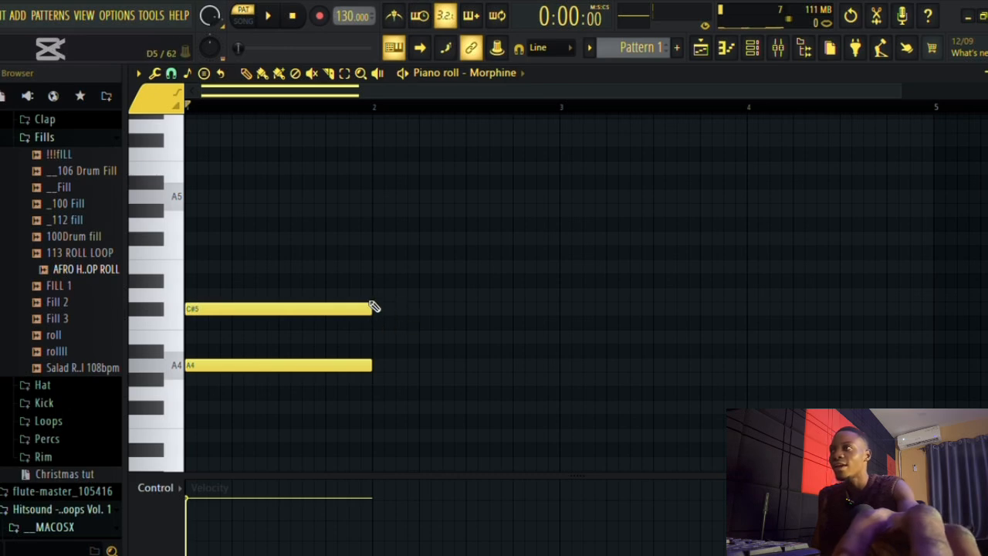
left_click_drag(231, 262, 187, 267)
key("space")
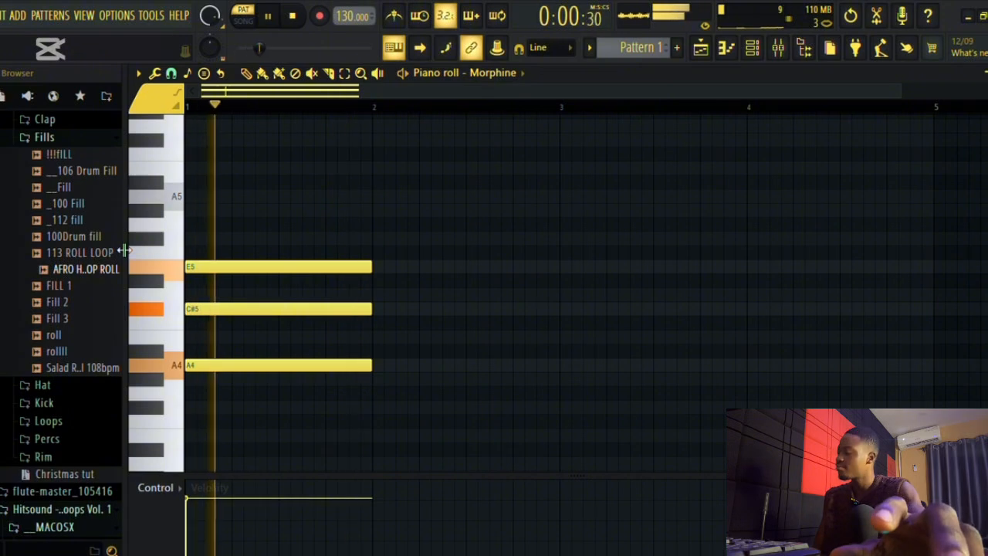
key("space")
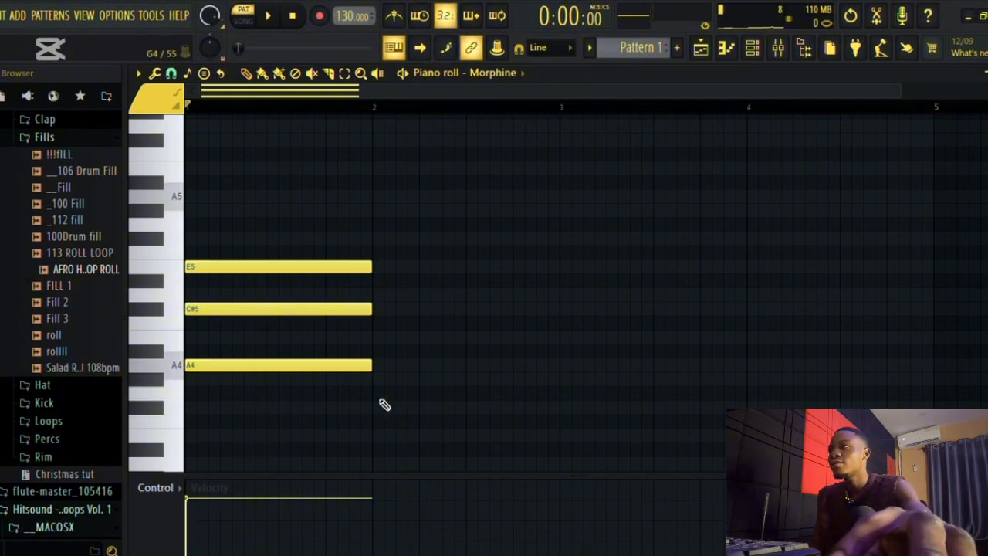
Build the bar 2 chord from one-bar B4, D5 and F#5 notes and play back the progression.
left_click(375, 335)
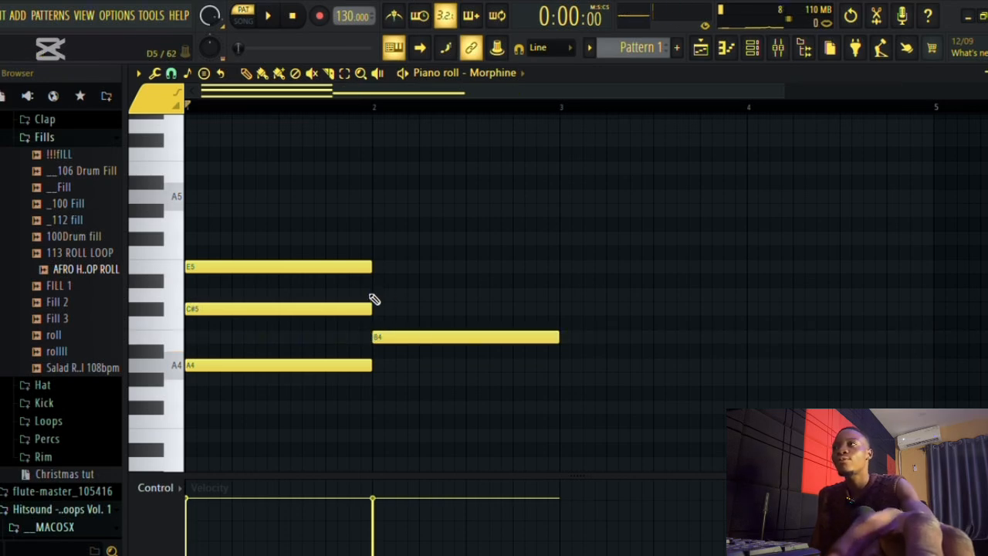
left_click(375, 296)
left_click(374, 239)
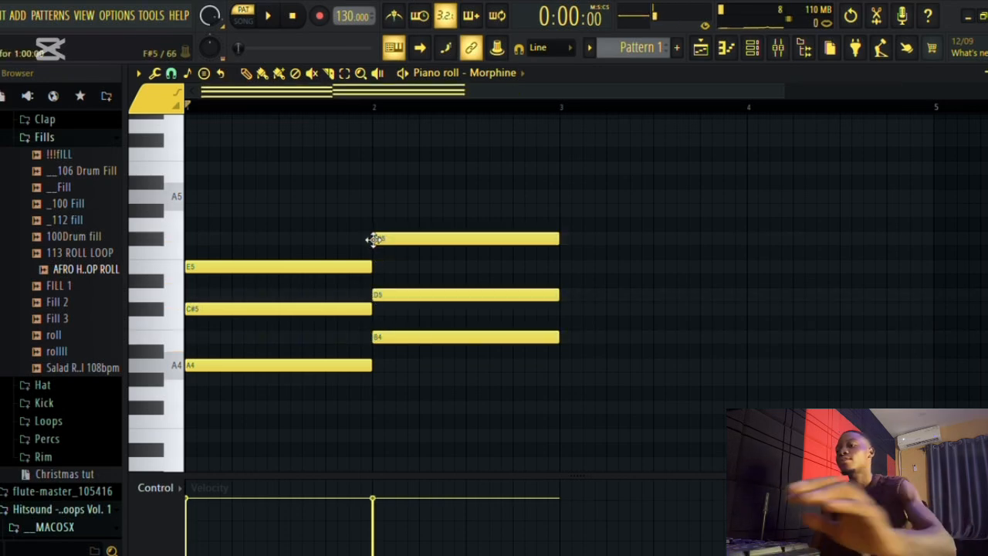
key("space")
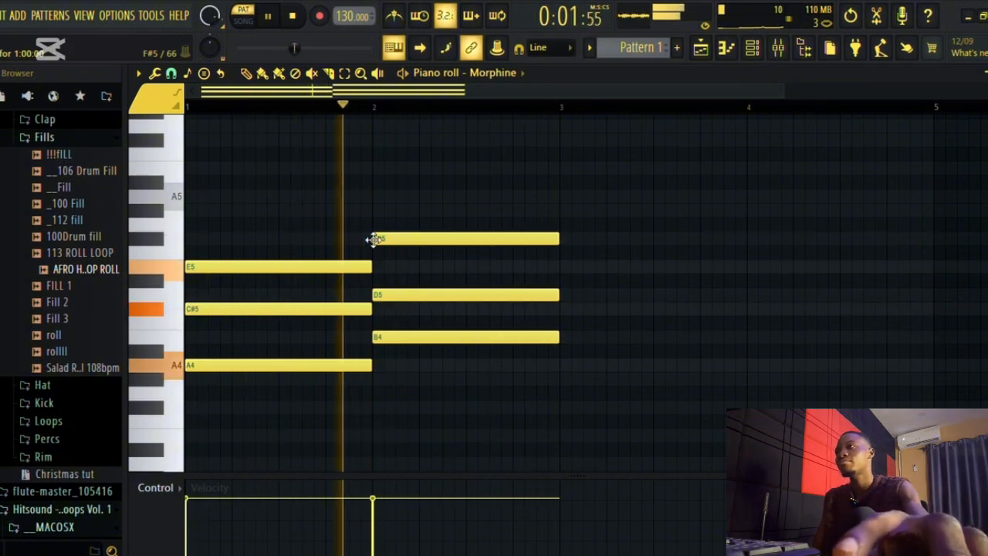
key("space")
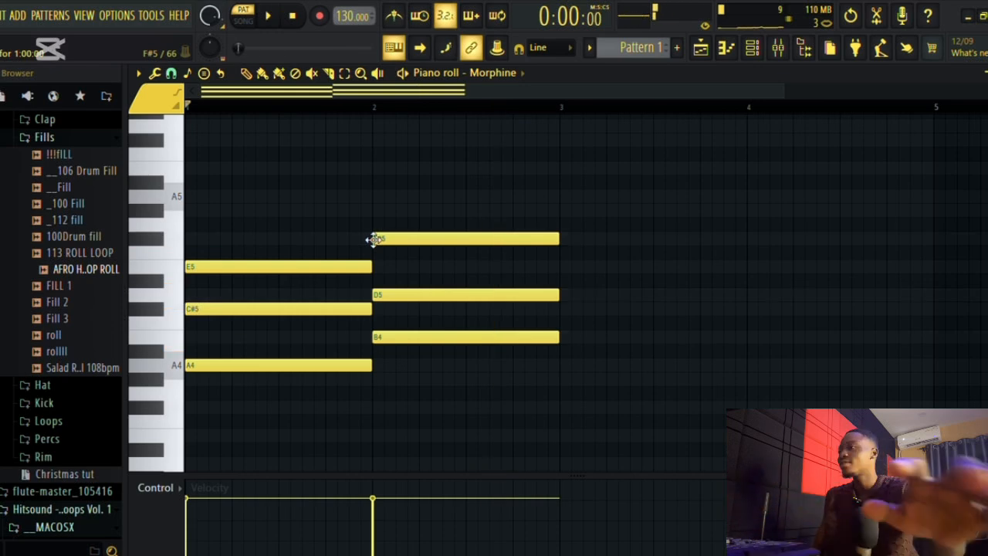
Build the bar 3 chord from one-bar F#4, A4 and C#5 notes and play back the progression.
left_click(561, 411)
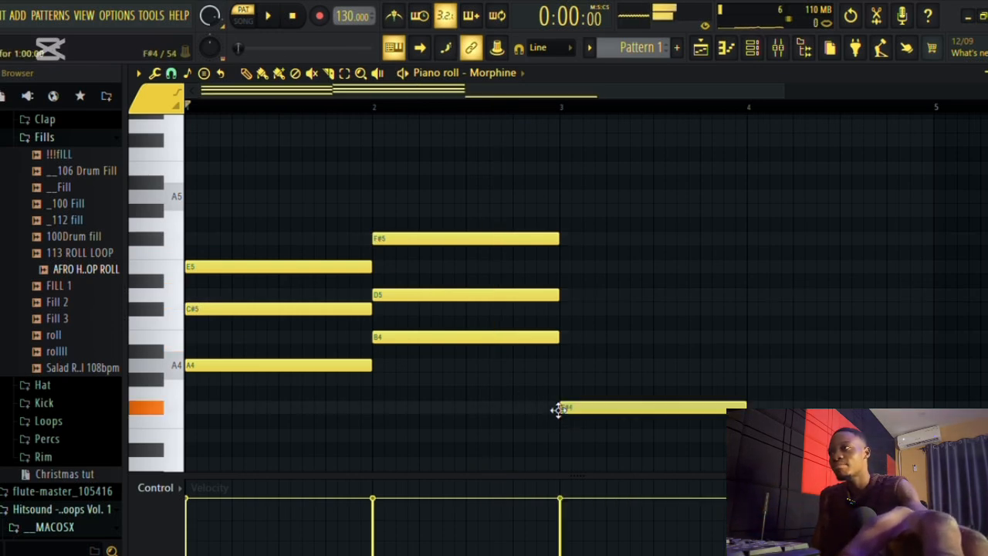
left_click_drag(551, 364, 596, 386)
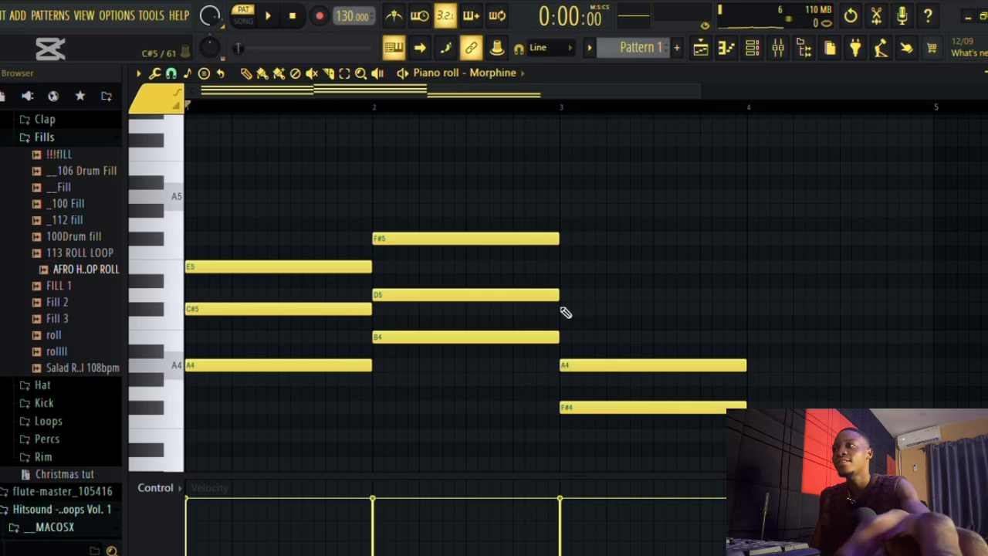
left_click(563, 309)
key("space")
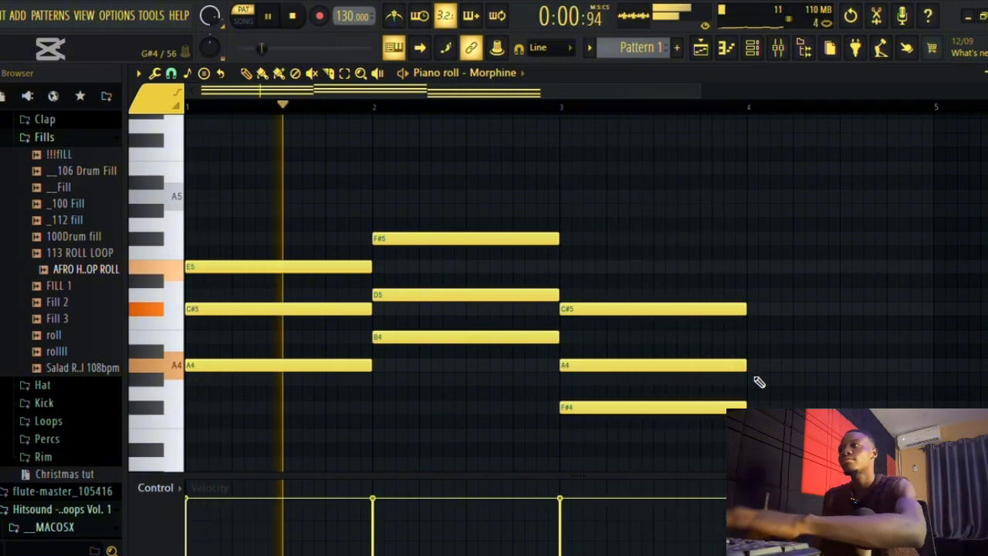
Try a bar 4 chord of one-bar B4, D5 and F#5 notes and play back the progression.
key("space")
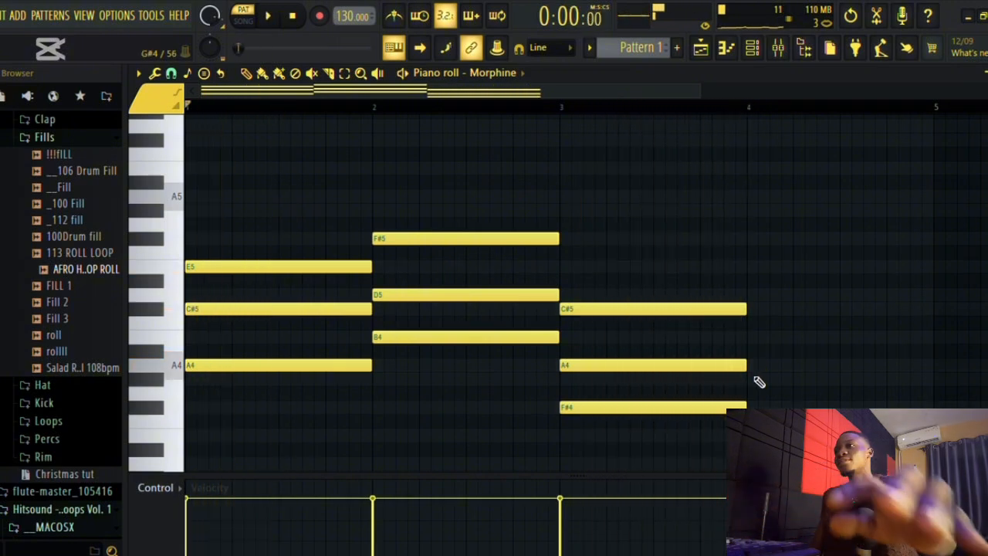
left_click(748, 337)
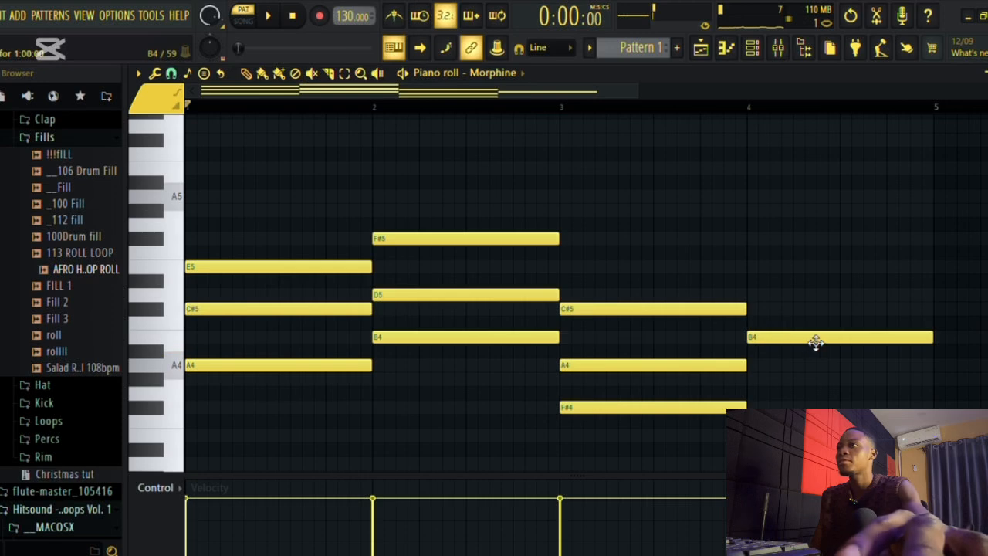
left_click(749, 295)
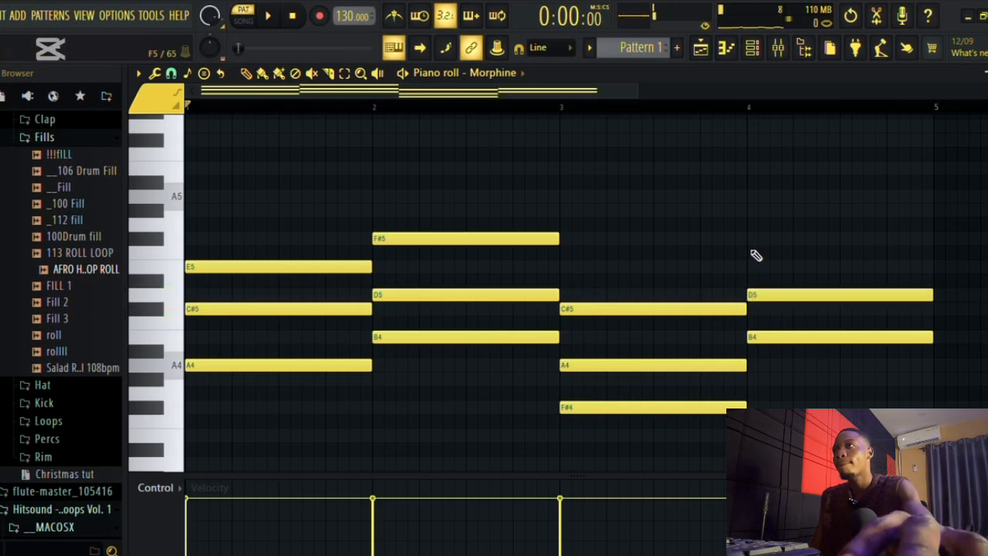
left_click(748, 238)
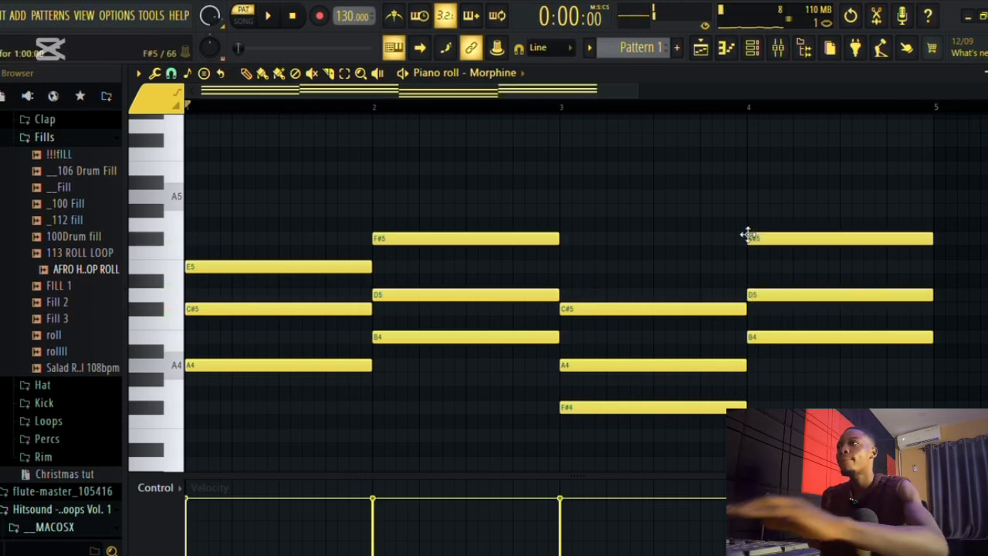
key("space")
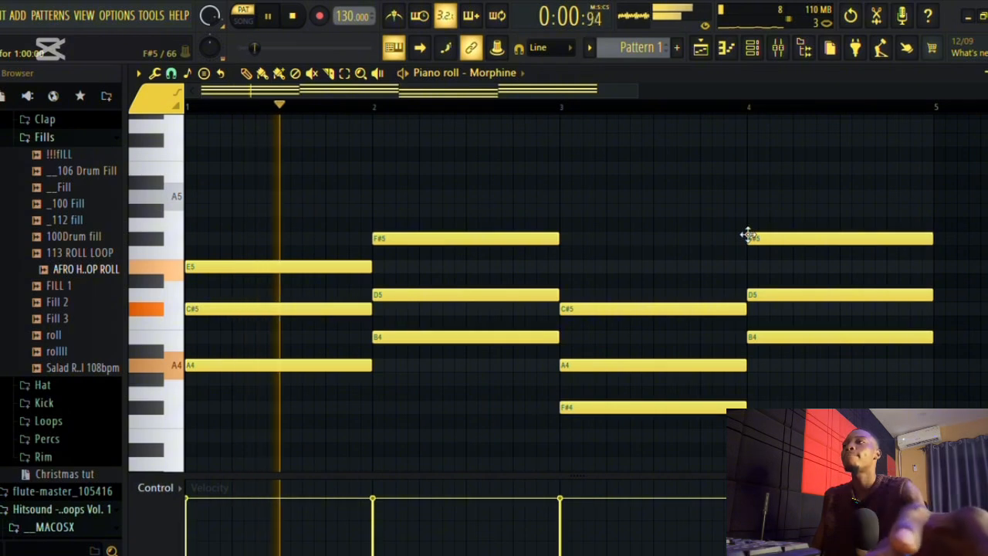
Try lowering the bar 4 B4 to G#4 and D5 to B4, and delete those chord notes.
left_click_drag(793, 343, 795, 384)
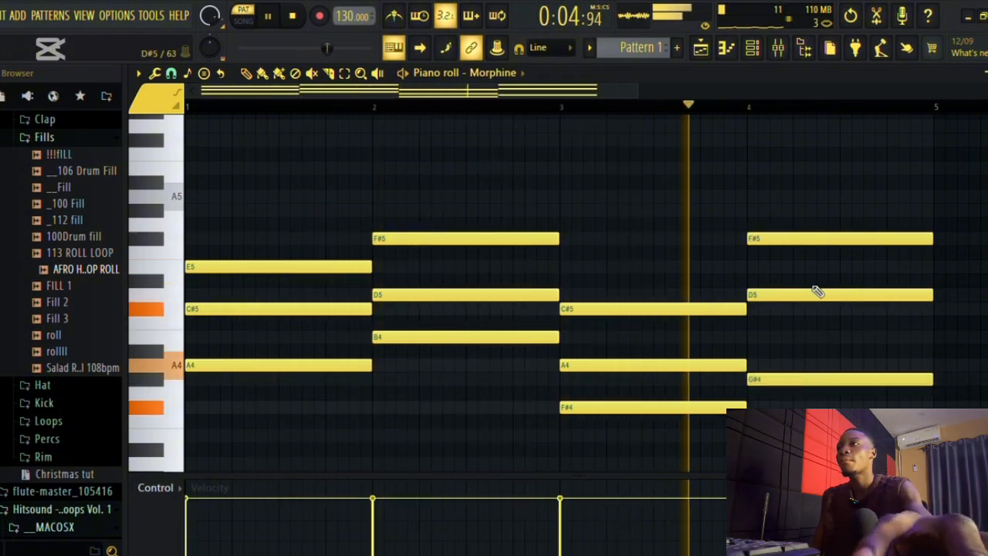
left_click_drag(815, 291, 802, 352)
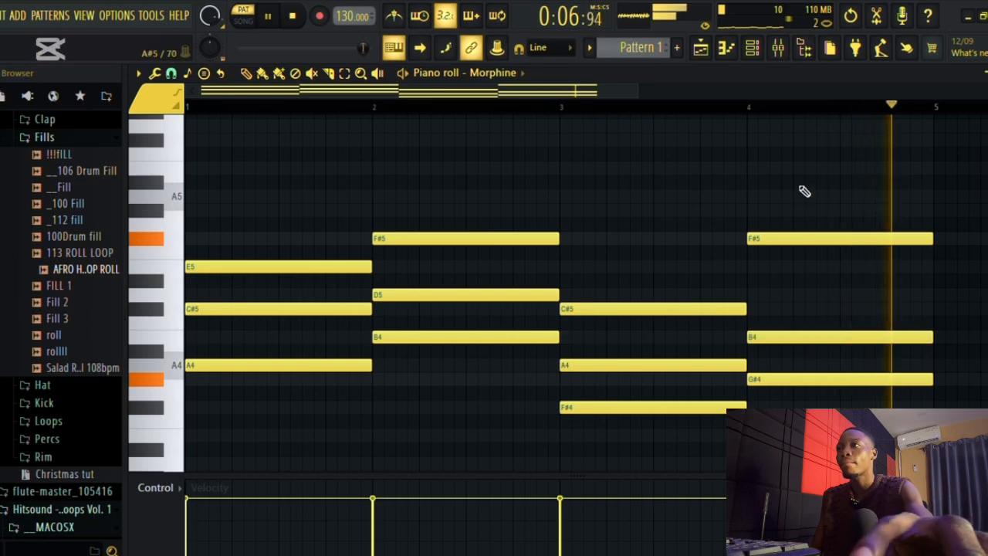
right_click(810, 239)
right_click(811, 337)
right_click(810, 379)
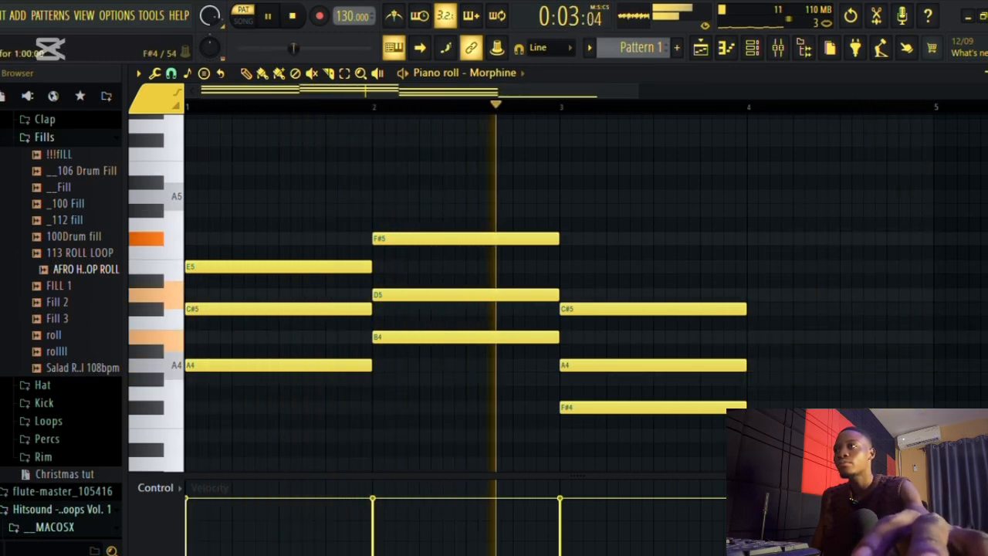
Build the bar 4 chord from one-bar E4, G#4 and B4 notes and play back the progression.
left_click(752, 379)
left_click(751, 337)
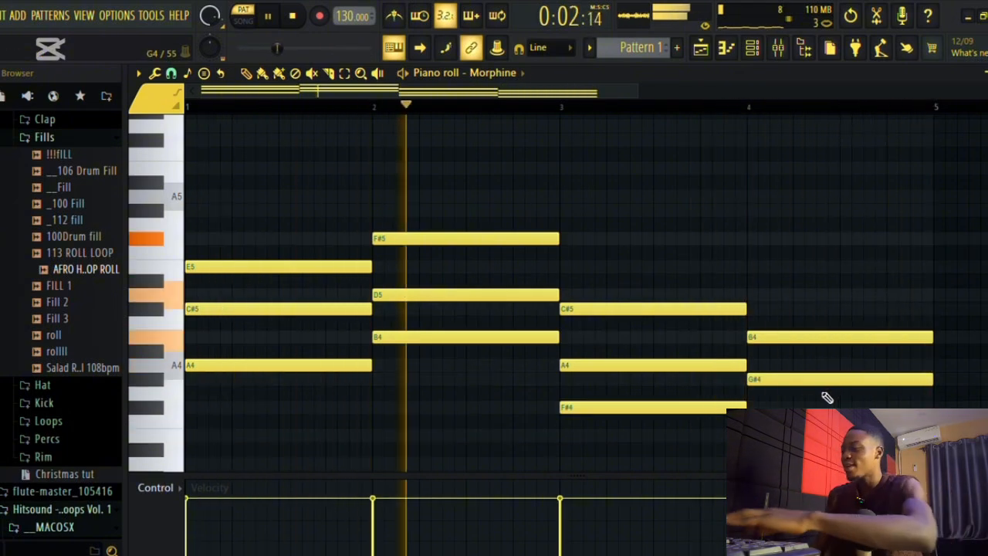
key("space")
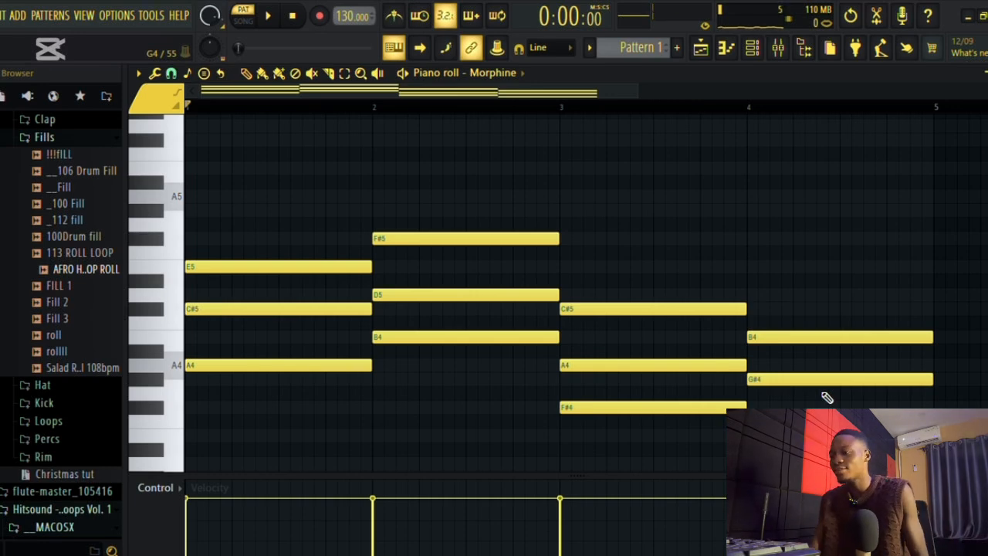
left_click(268, 16)
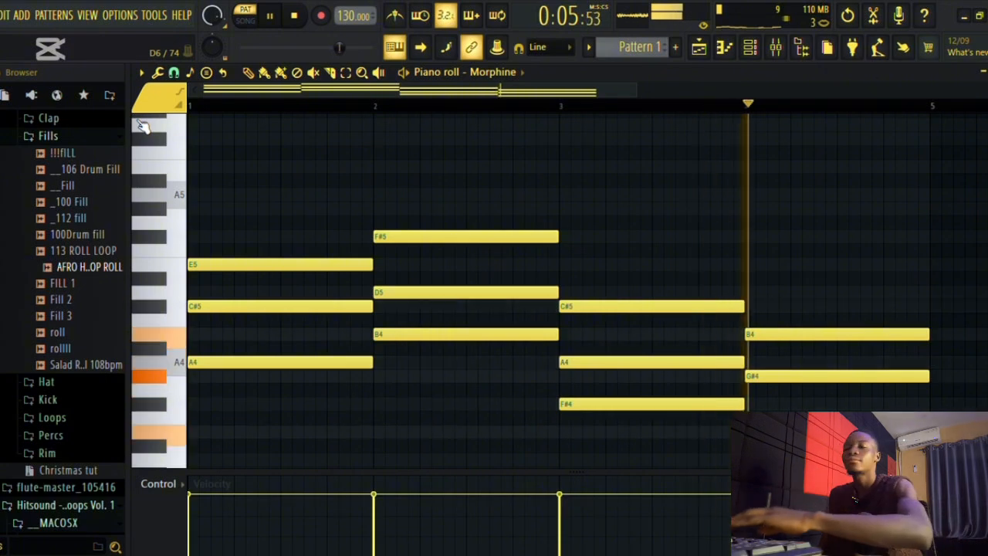
key("space")
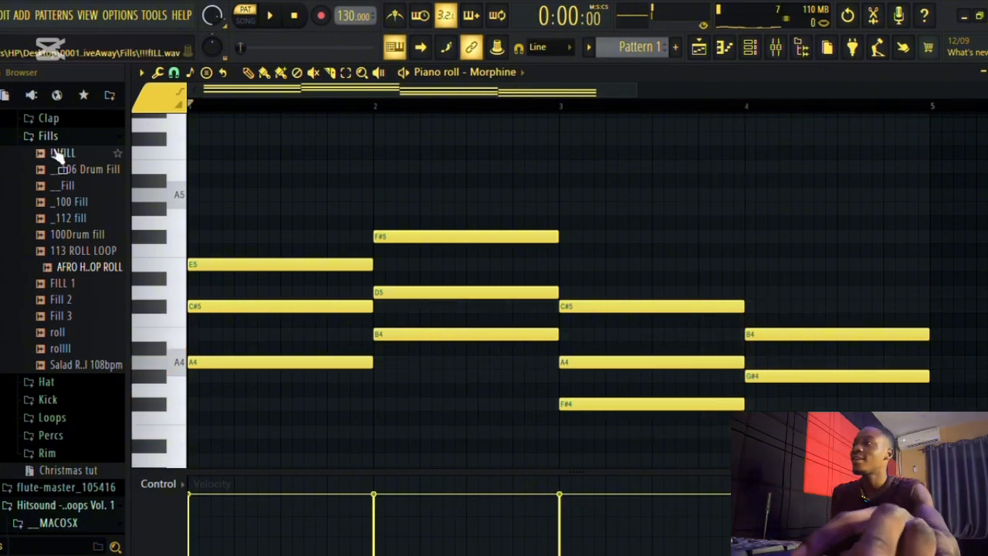
Add a one-bar G#5 note above the bar 1 chord and play it back.
left_click(205, 209)
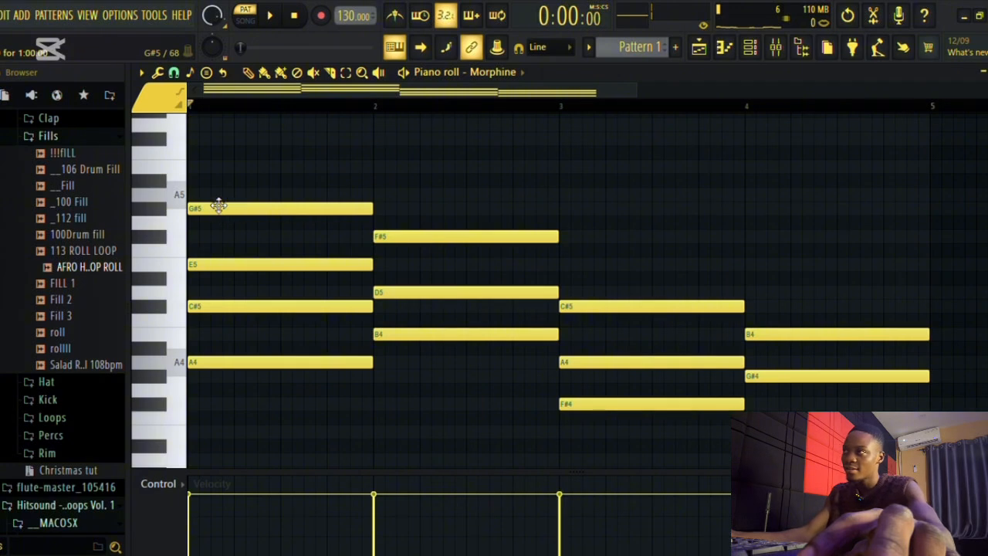
key("space")
key("space")
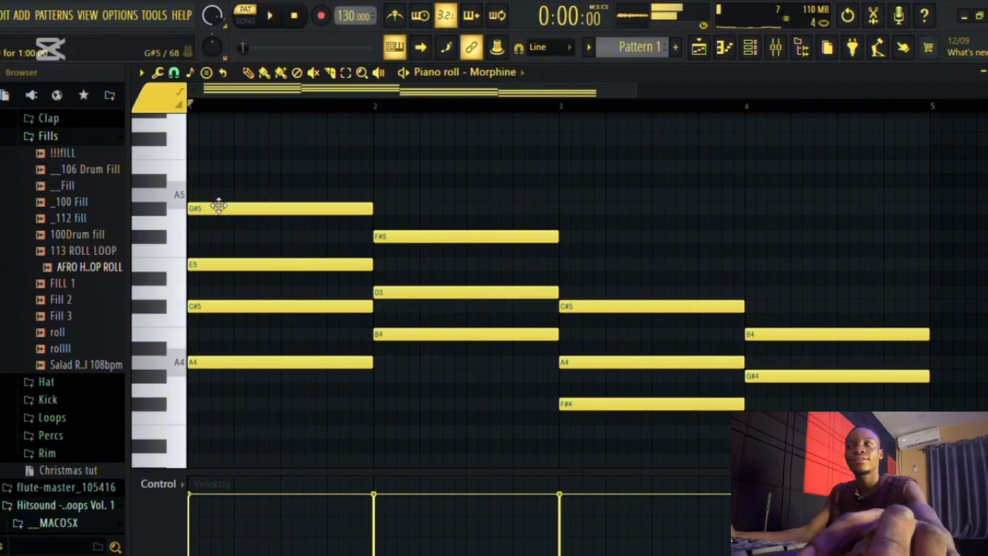
key("space")
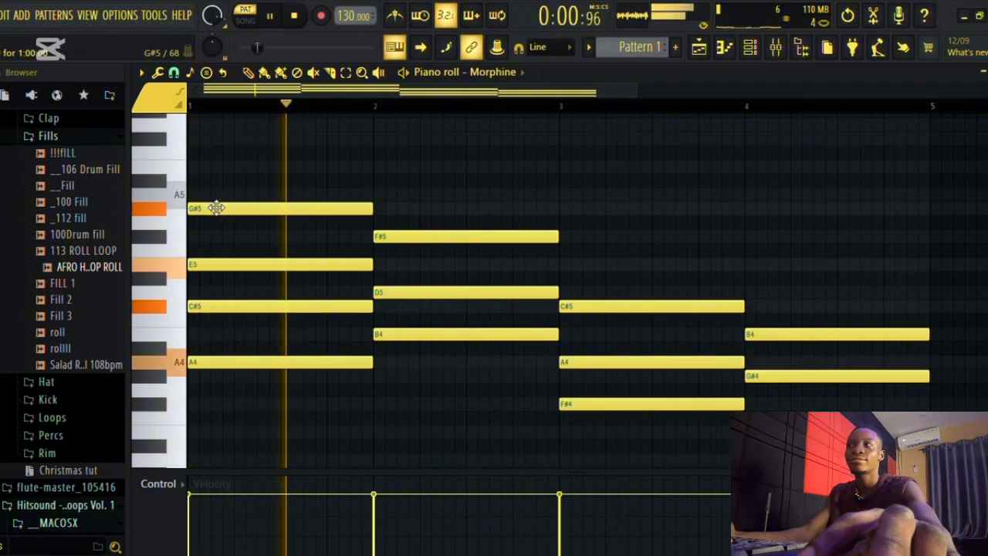
key("space")
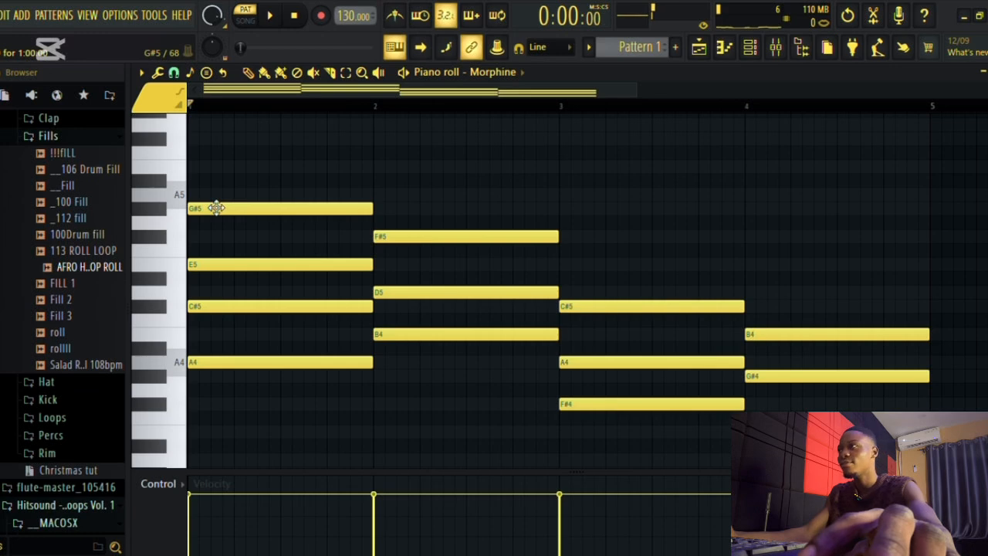
Raise the top note of the bar 1 chord to B5 and play it back.
left_click(211, 208)
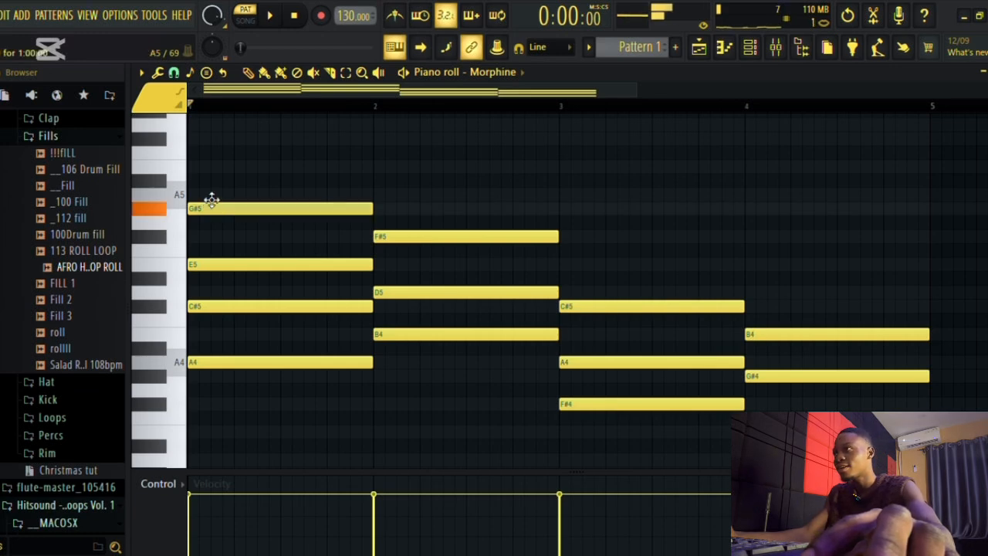
left_click_drag(211, 200, 208, 165)
key("space")
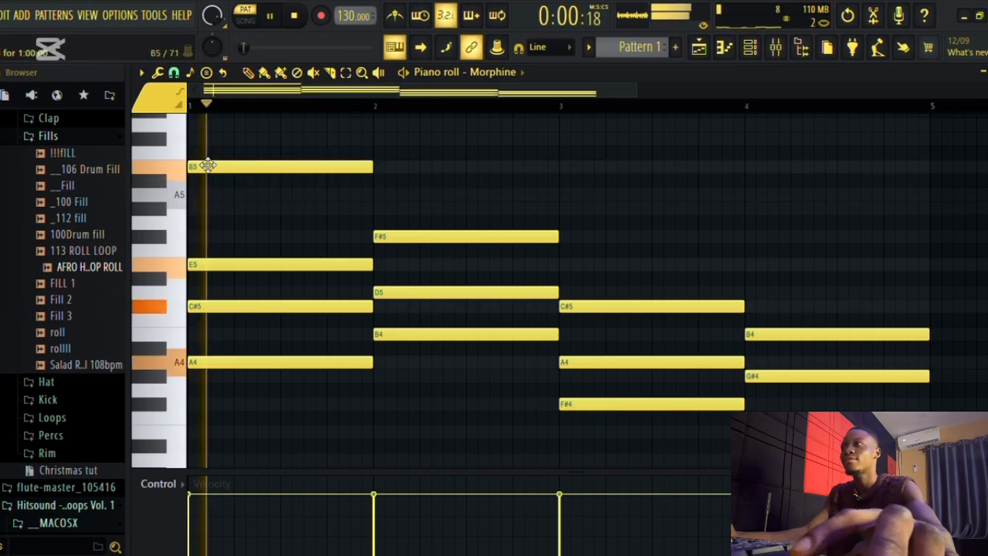
key("space")
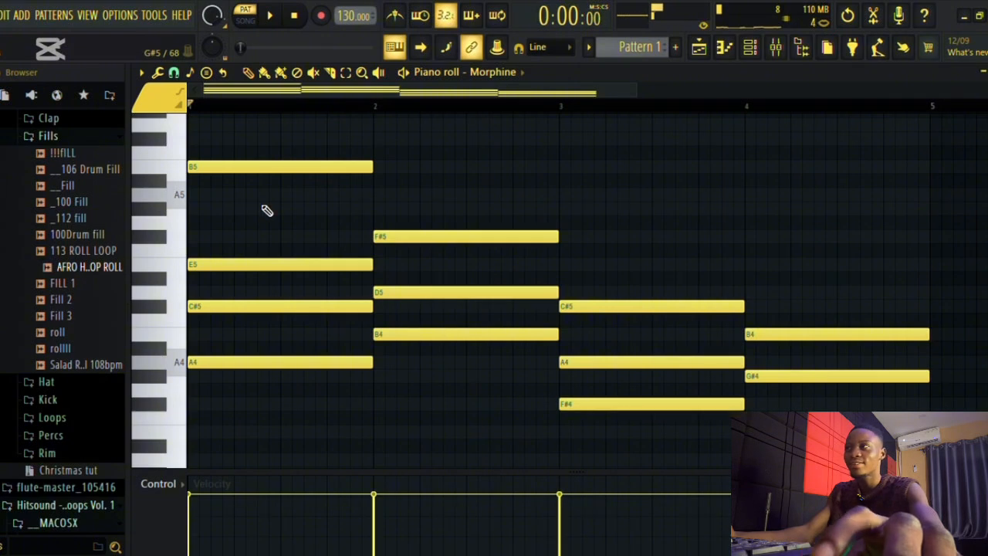
scroll(267, 210, "up", 3)
key("space")
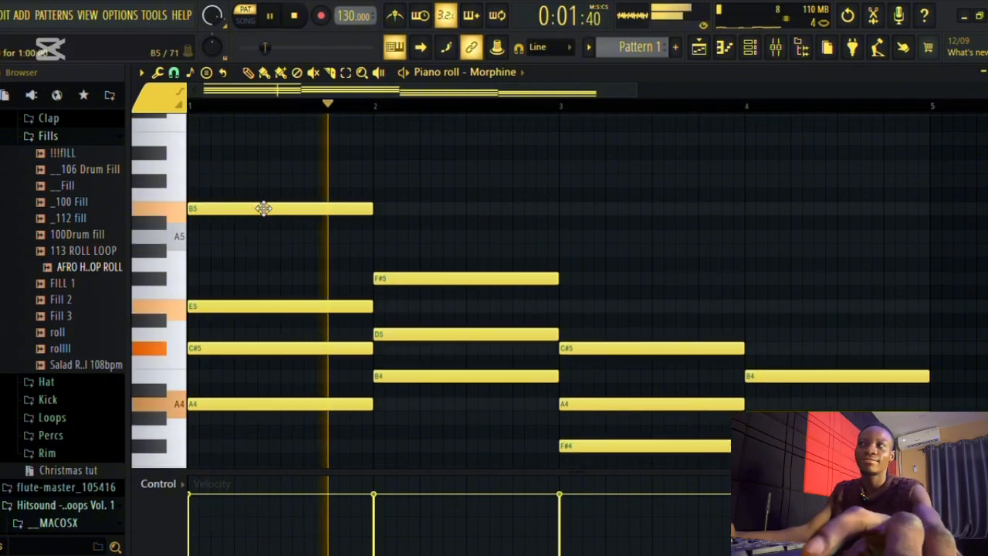
key("space")
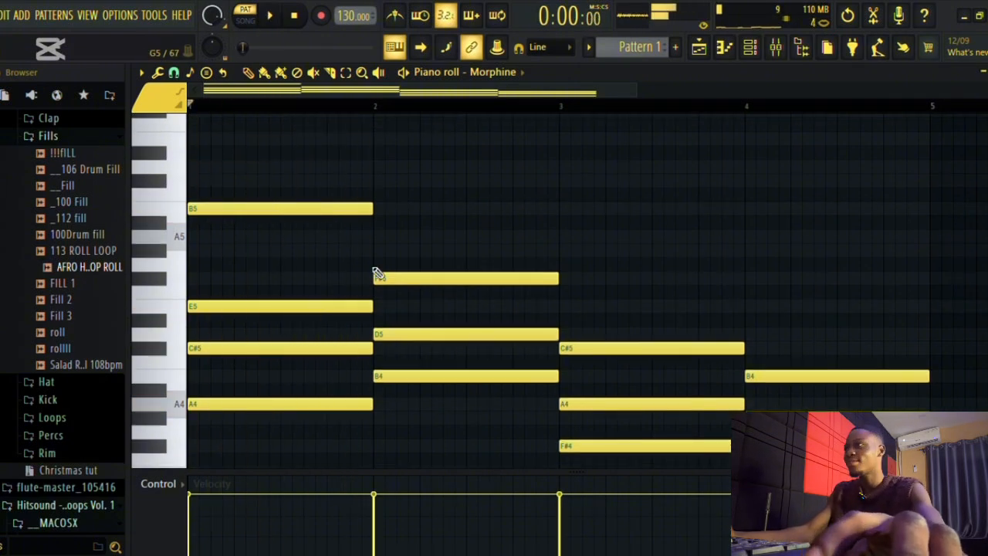
Add a one-bar G#5 note on top of the bar 3 chord and play back the progression.
left_click(563, 252)
key("space")
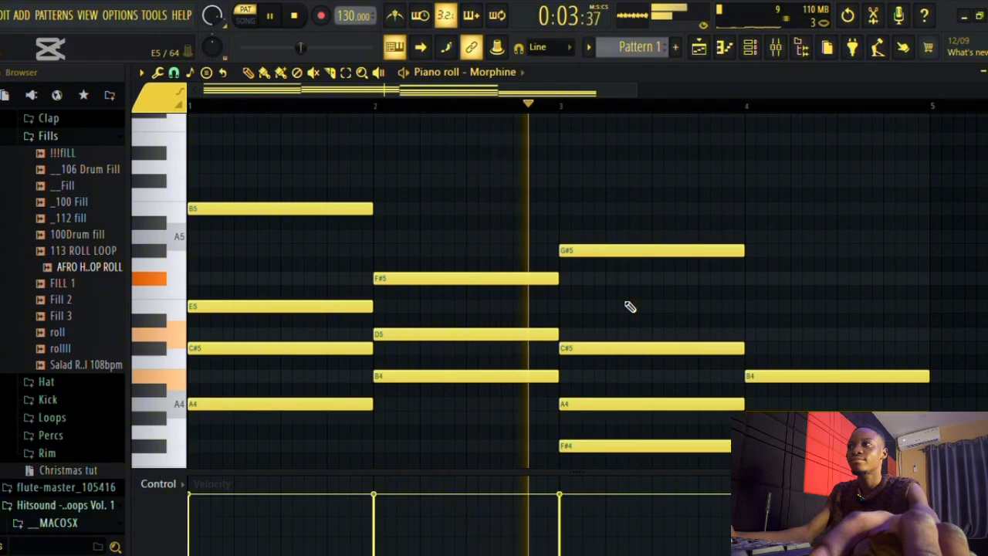
scroll(671, 310, "down", 1)
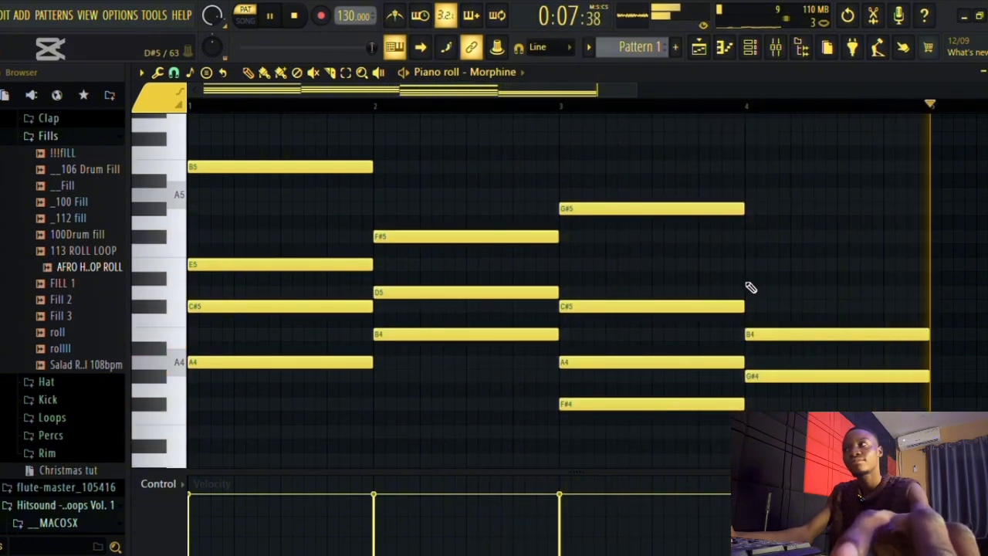
key("space")
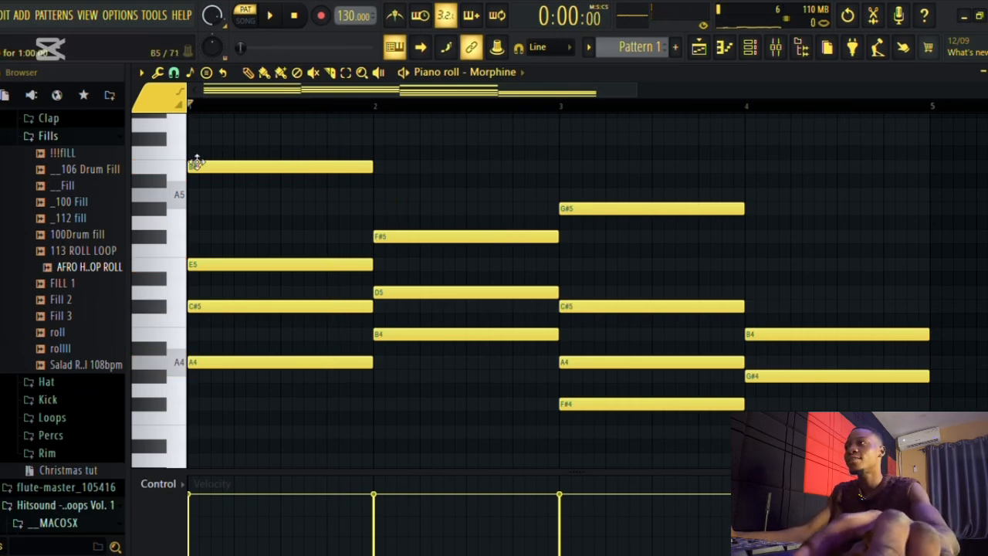
Add a one-bar A5 to the bar 2 chord and a one-bar D5 to the bar 4 chord, playing back the progression.
left_click(374, 193)
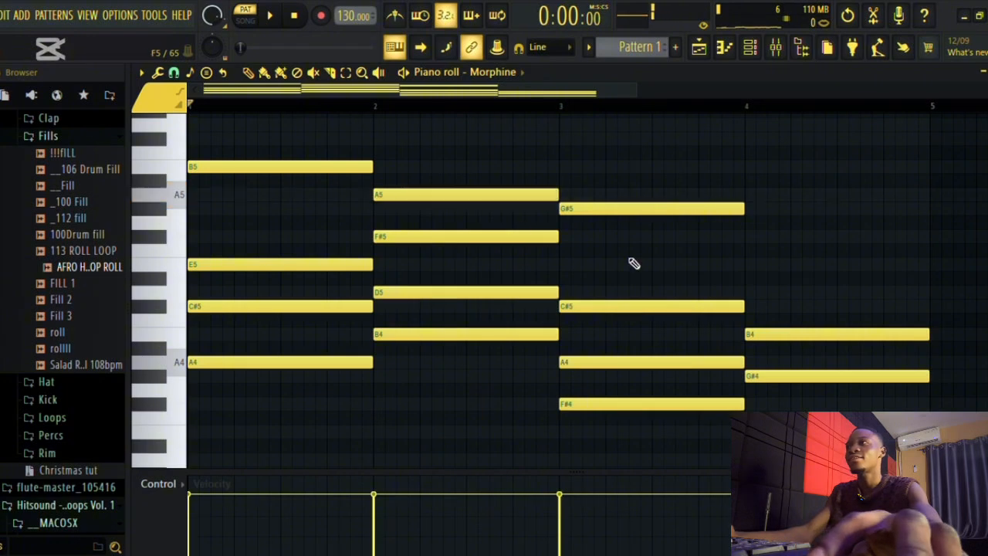
key("space")
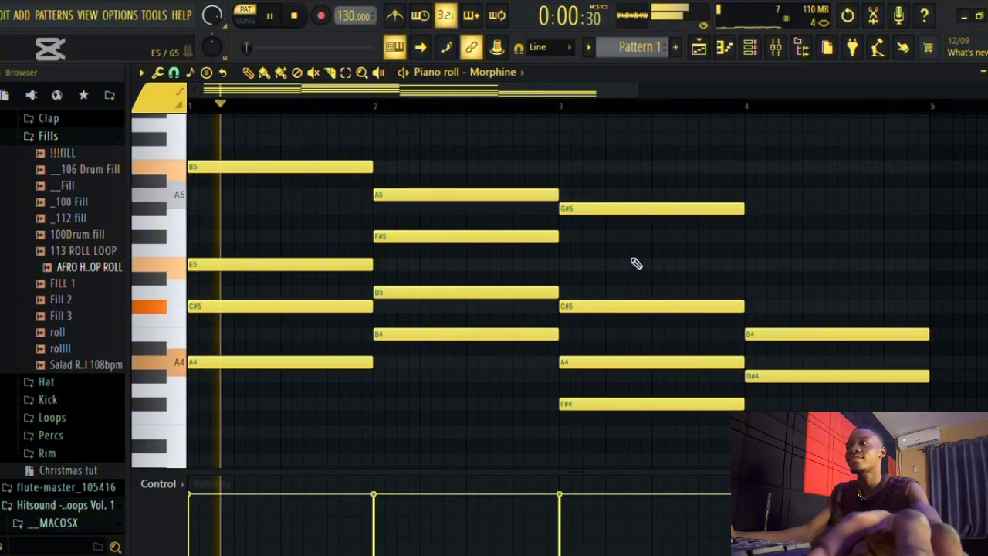
left_click(748, 292)
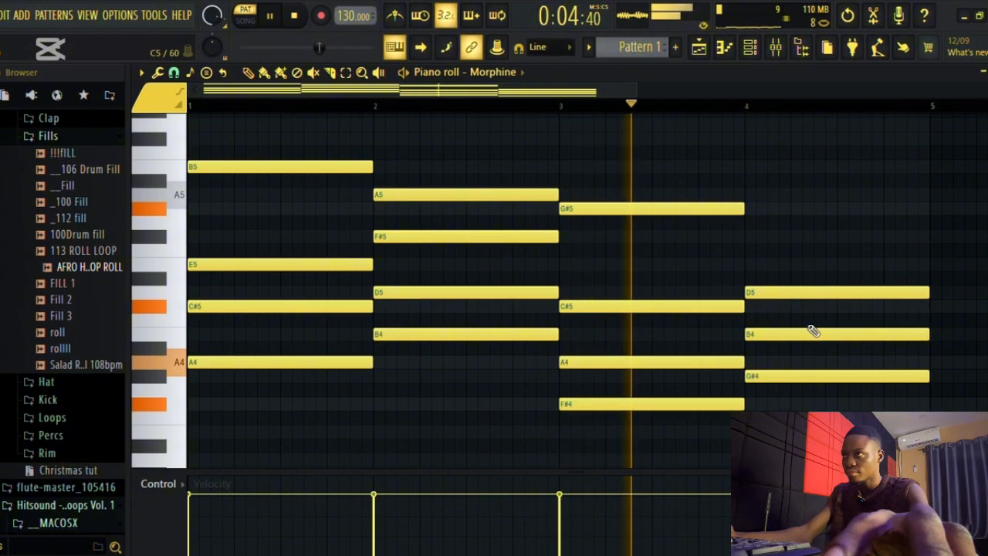
scroll(813, 309, "down", 10)
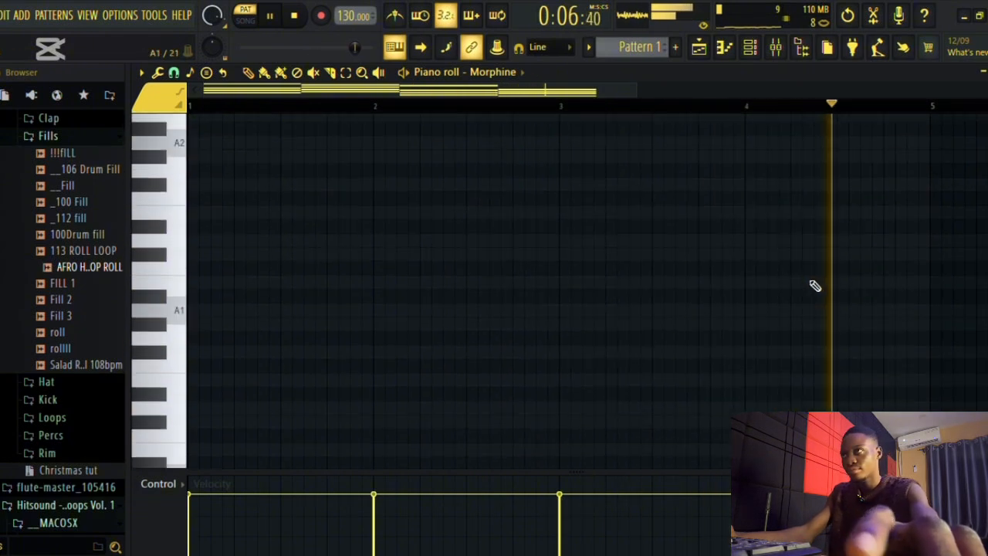
scroll(810, 295, "up", 6)
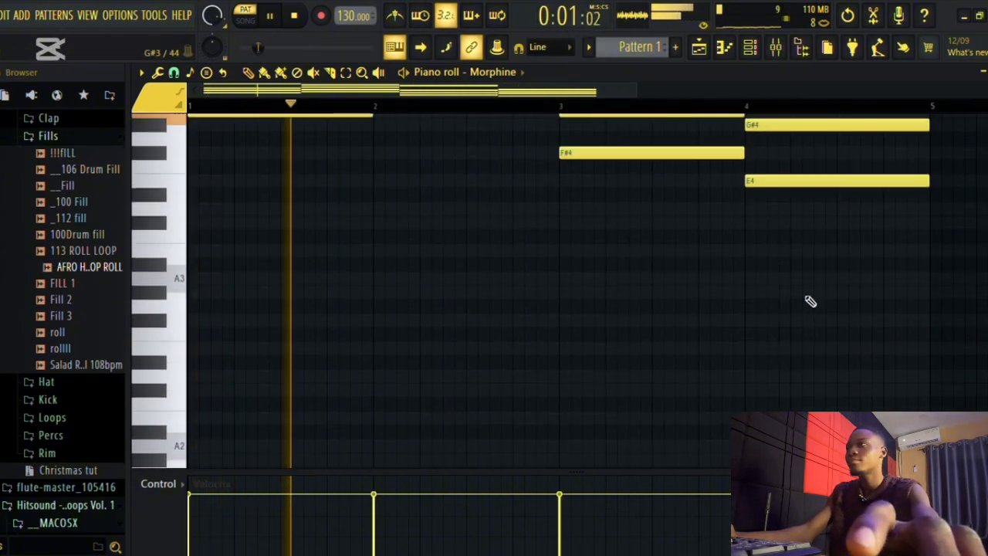
key("space")
Add one-bar bass notes A3, B3, F#3 and E3 under bars 1 to 4 and play back the progression.
scroll(794, 320, "up", 3)
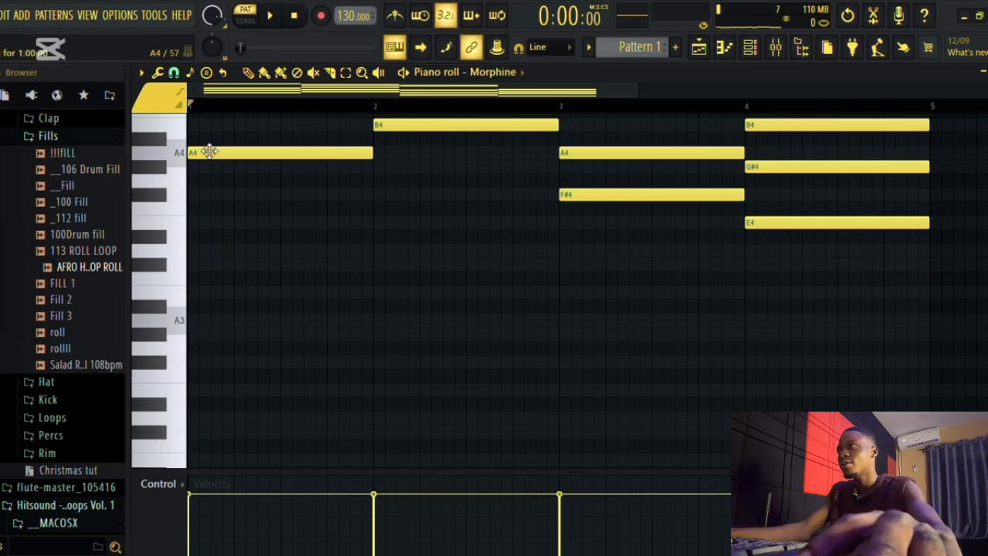
left_click(194, 321)
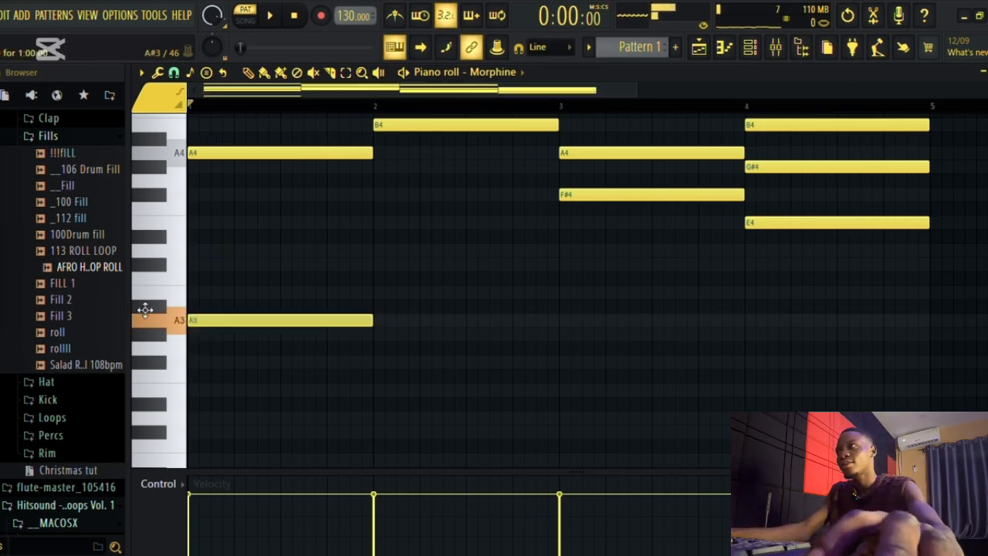
left_click(374, 291)
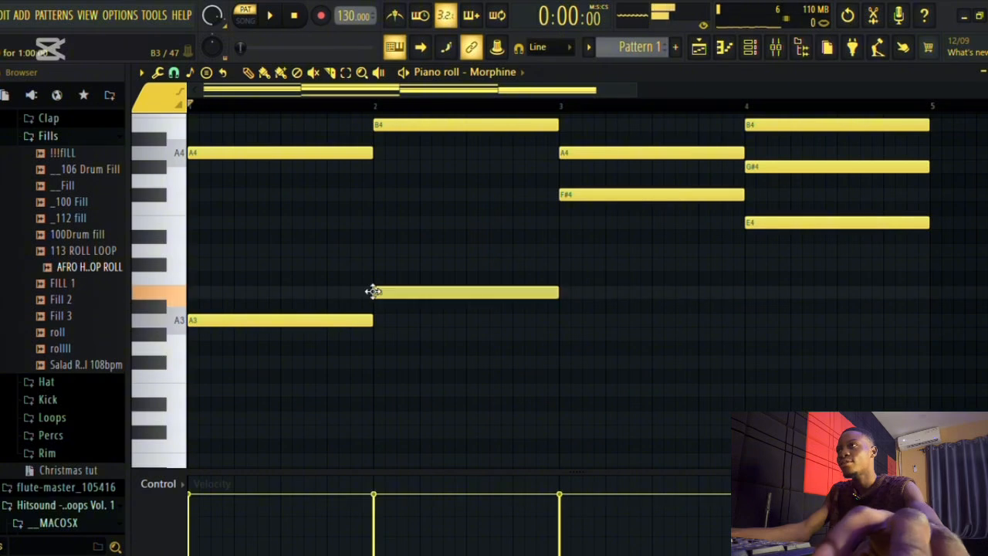
left_click(561, 362)
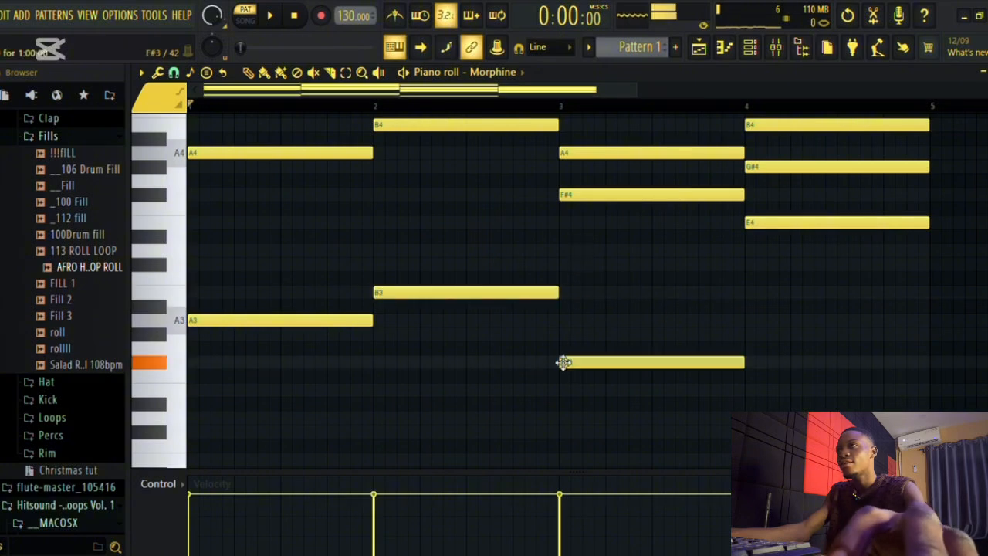
left_click(747, 391)
key("space")
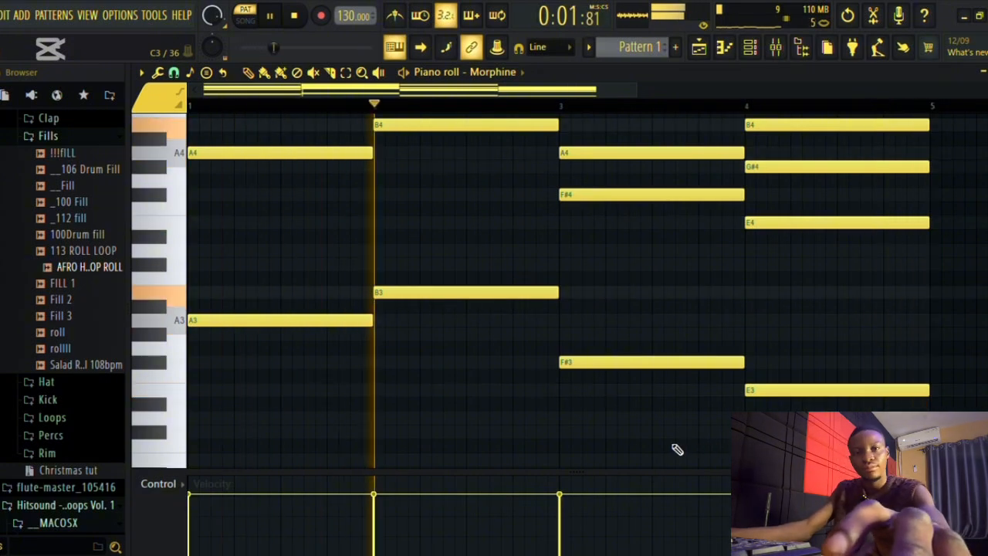
scroll(588, 333, "up", 3)
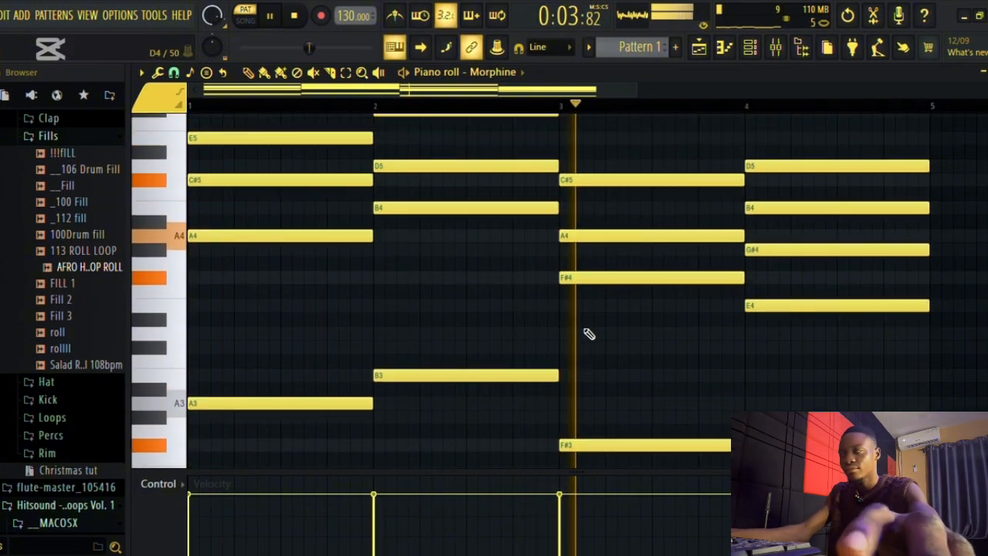
key("space")
scroll(591, 344, "up", 3)
scroll(547, 401, "up", 3)
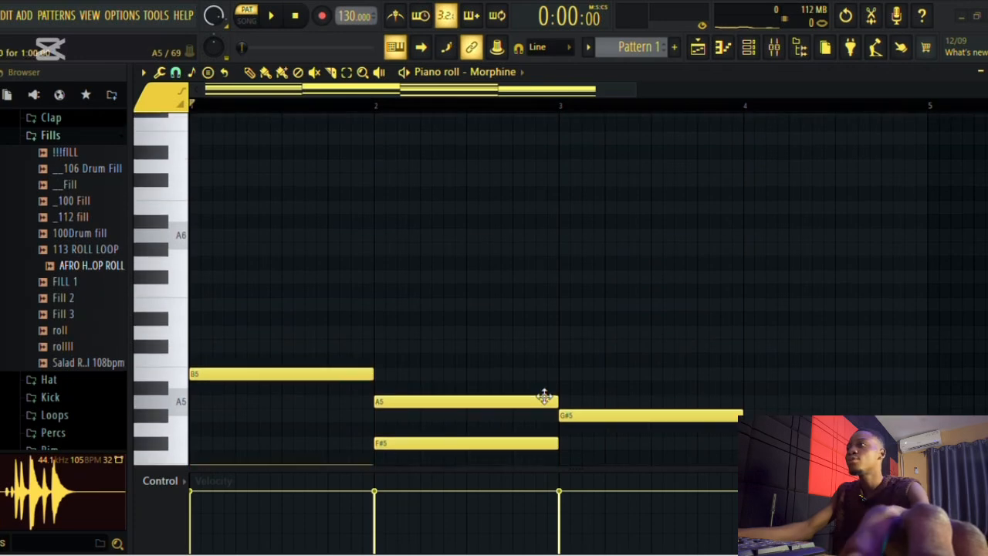
scroll(544, 397, "down", 6)
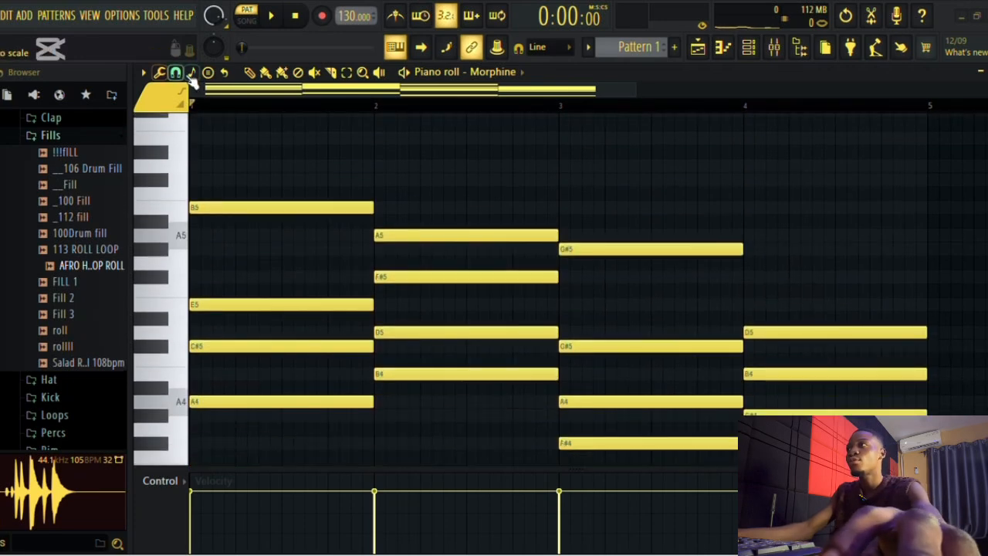
left_click(160, 72)
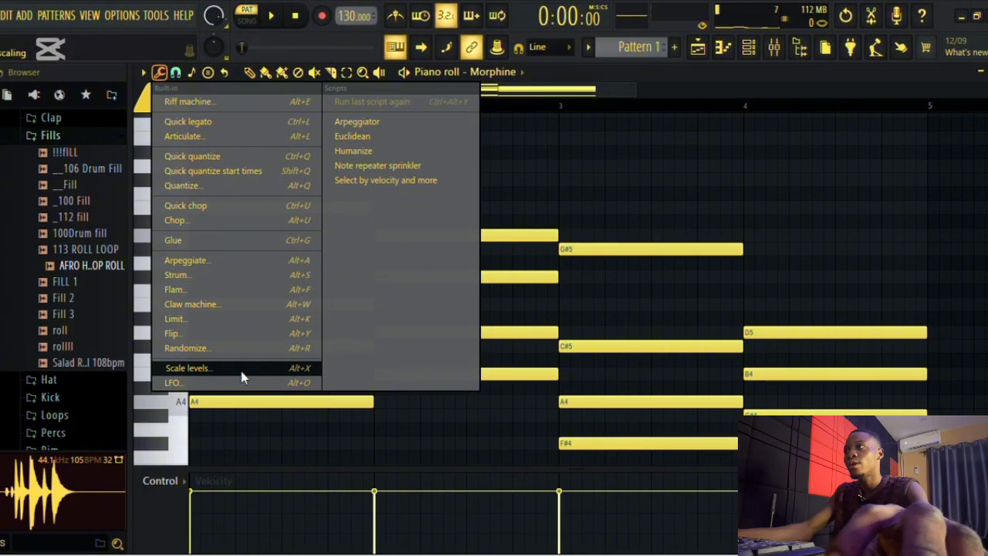
left_click(311, 369)
key("space")
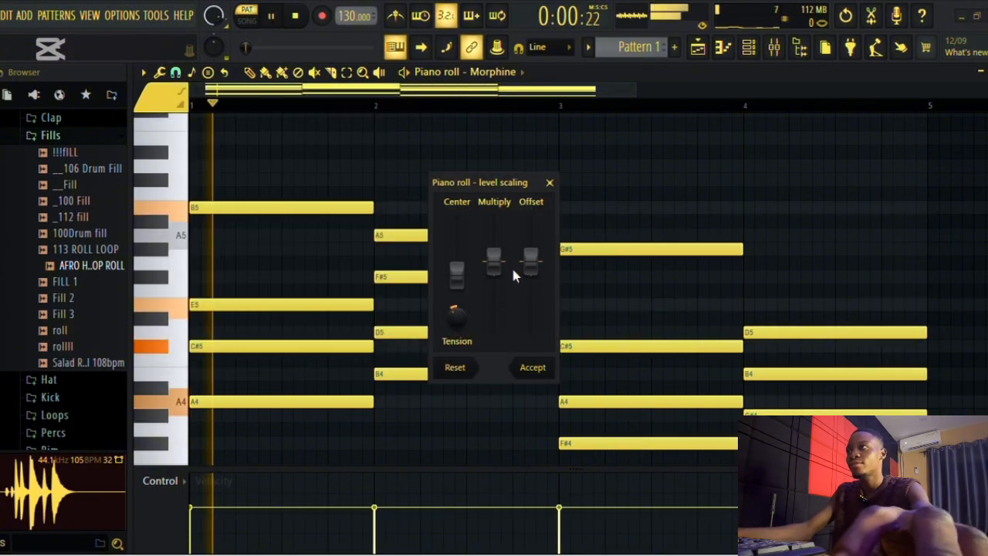
mouse_move(531, 266)
left_mouse_down()
mouse_move(531, 244)
mouse_move(531, 263)
left_mouse_up()
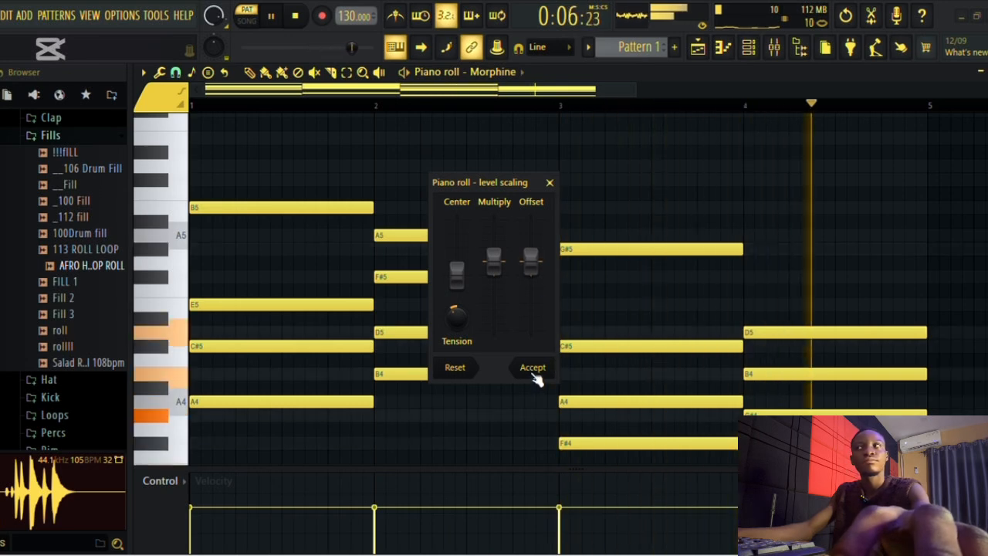
left_click(551, 192)
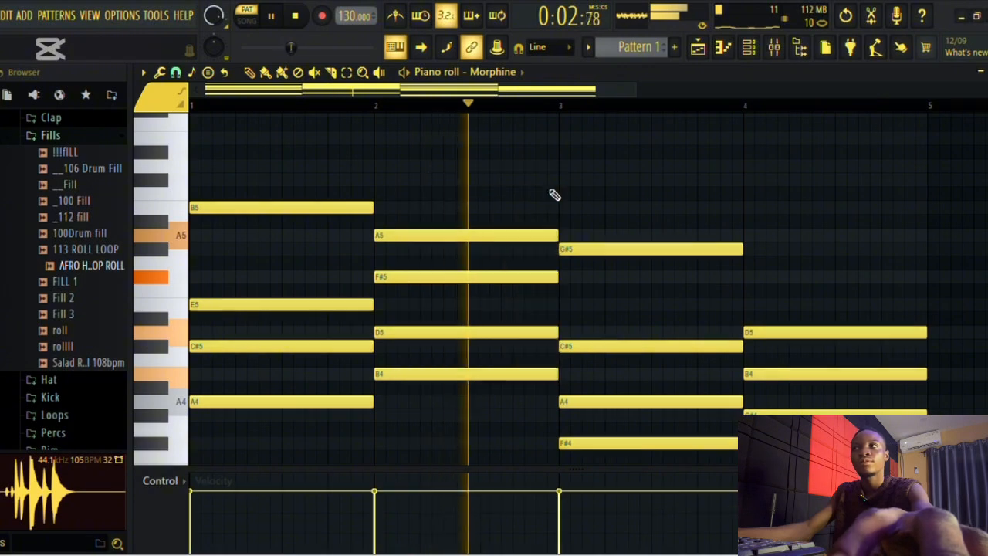
key("space")
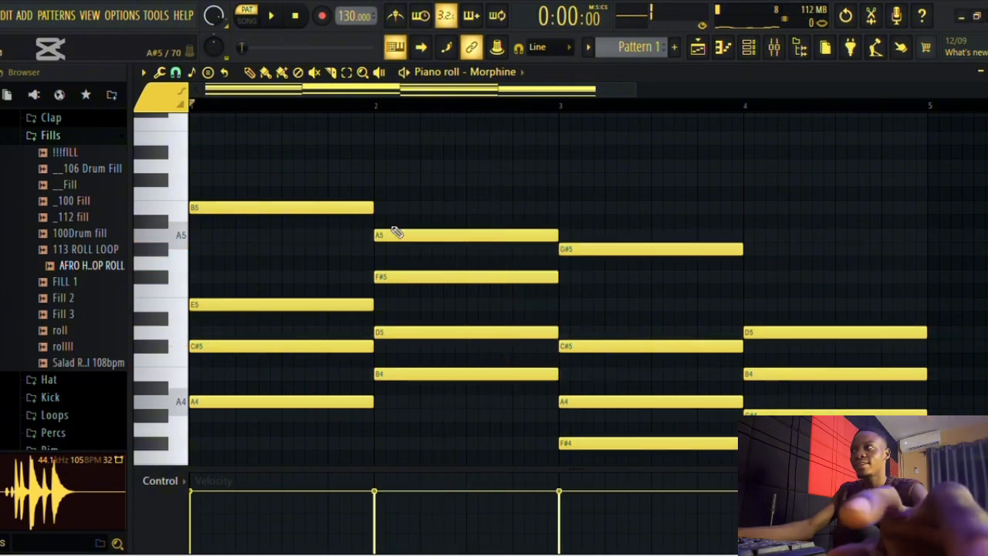
key("space")
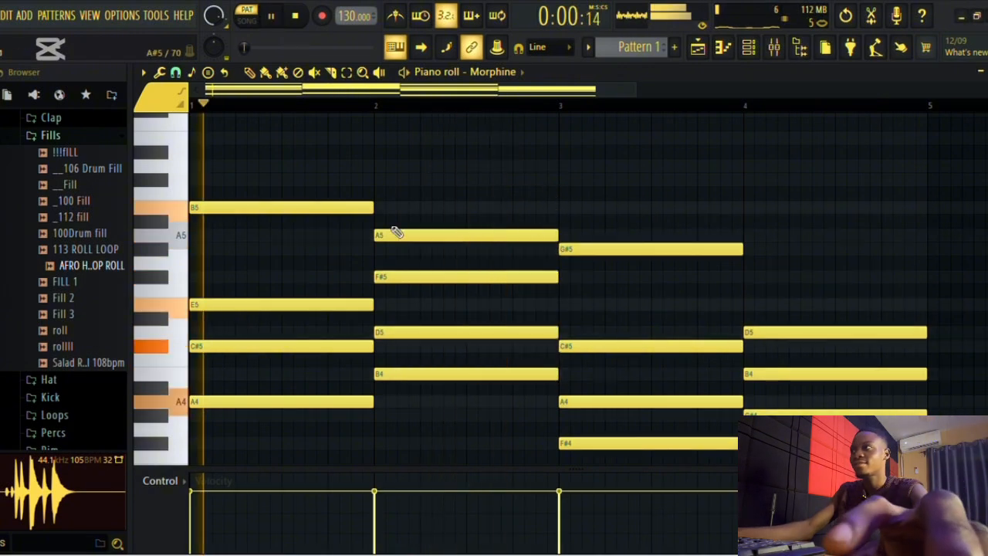
Lower the velocities of all Morphine chord notes with Scale levels, accept the result and play back the progression.
left_click(159, 71)
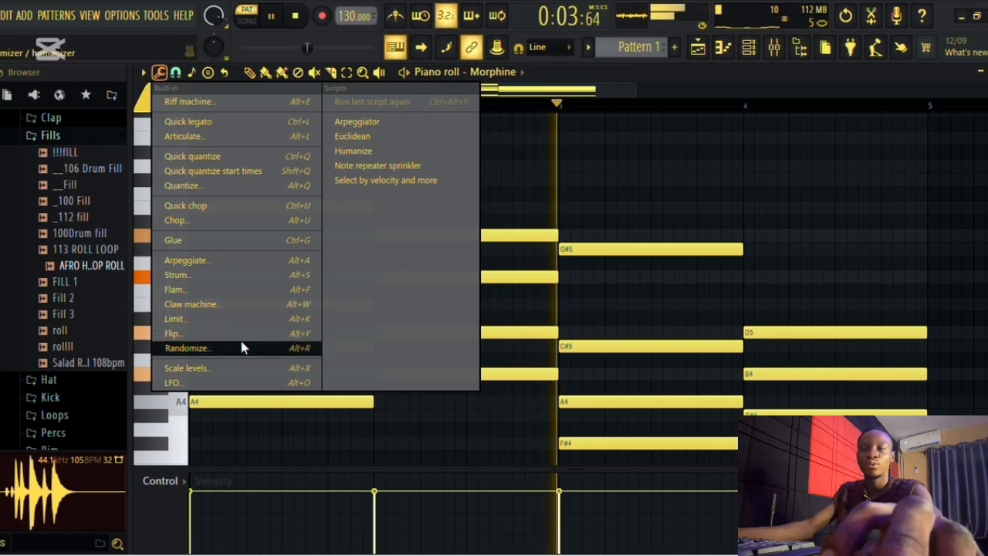
left_click(232, 368)
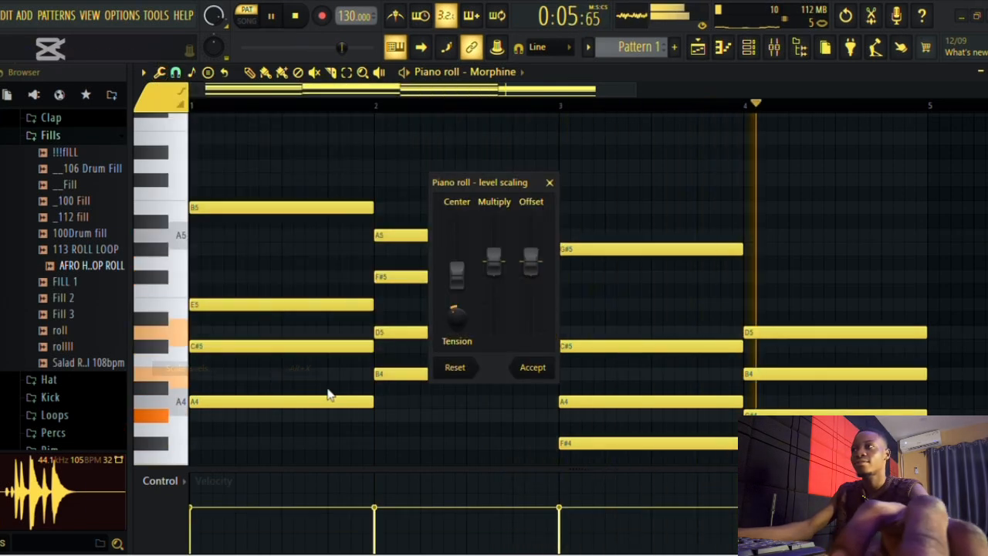
key("space")
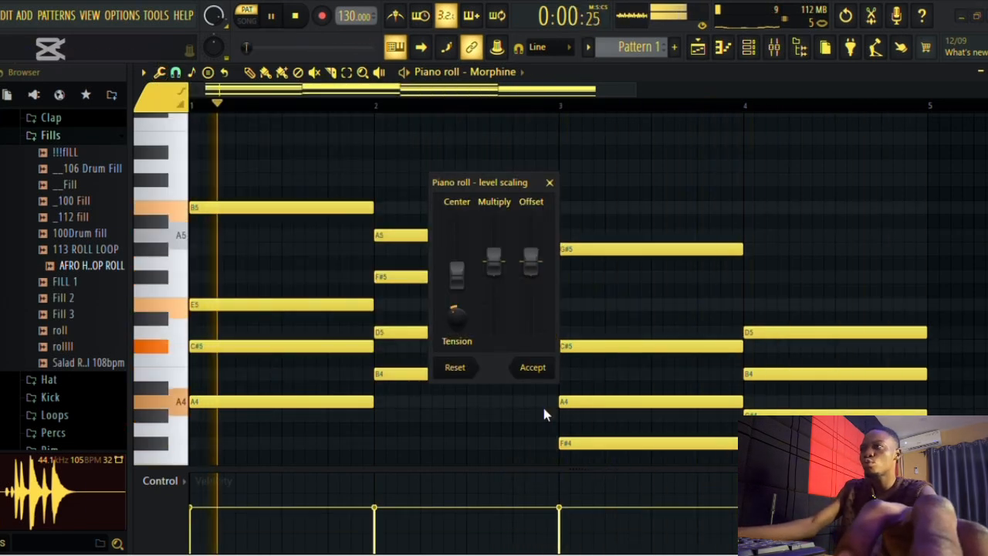
left_click(534, 369)
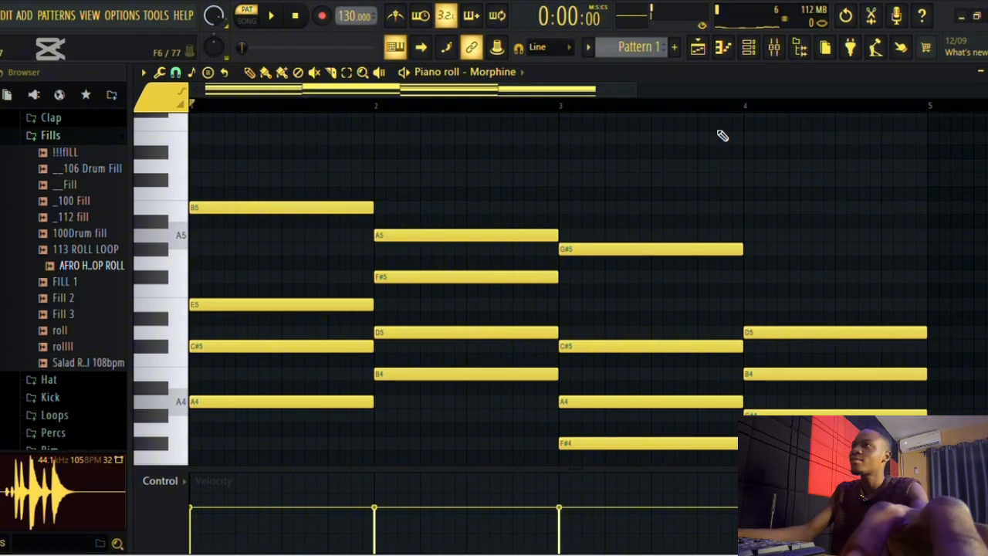
key("space")
Add a new FLEX instrument channel to the channel rack and move its plugin window clear for preset browsing.
left_click(748, 47)
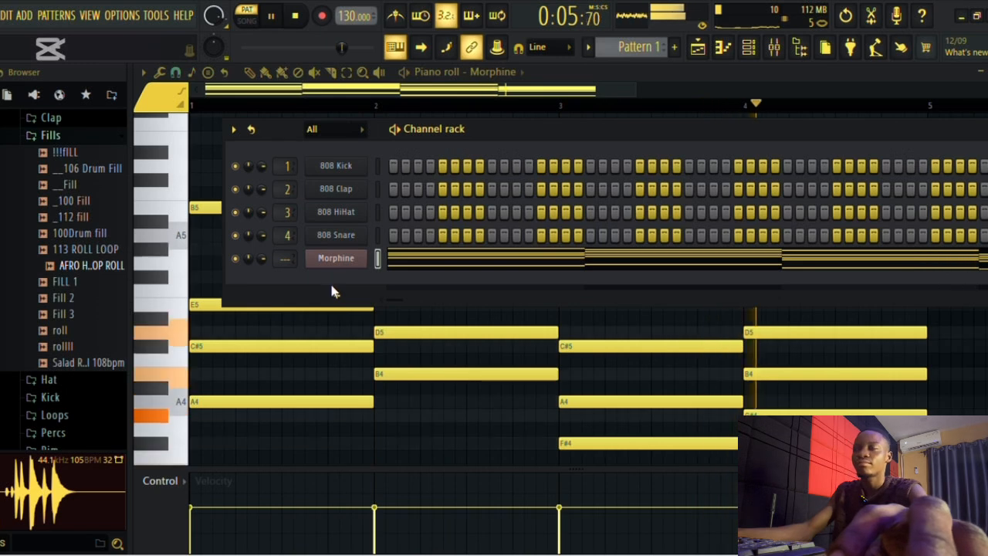
key("space")
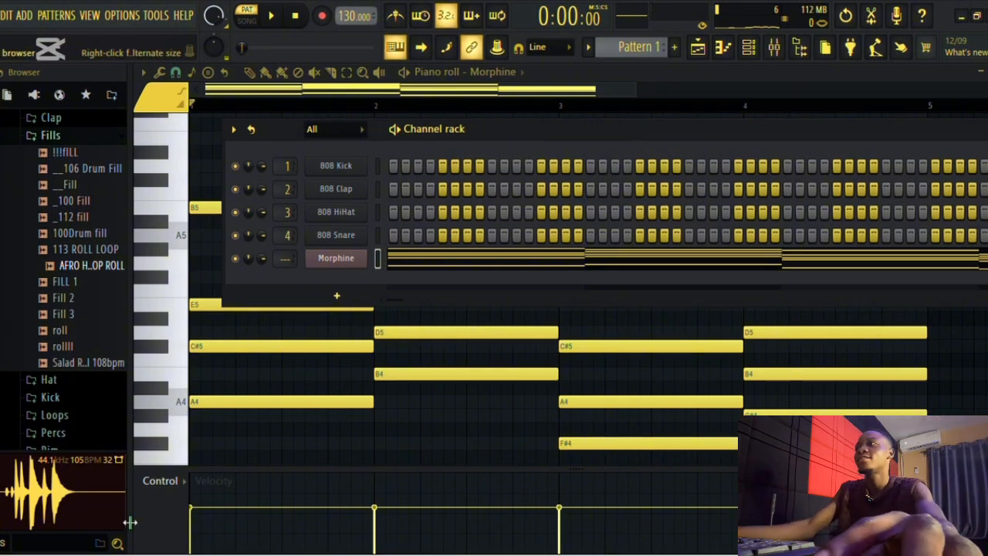
left_click(355, 298)
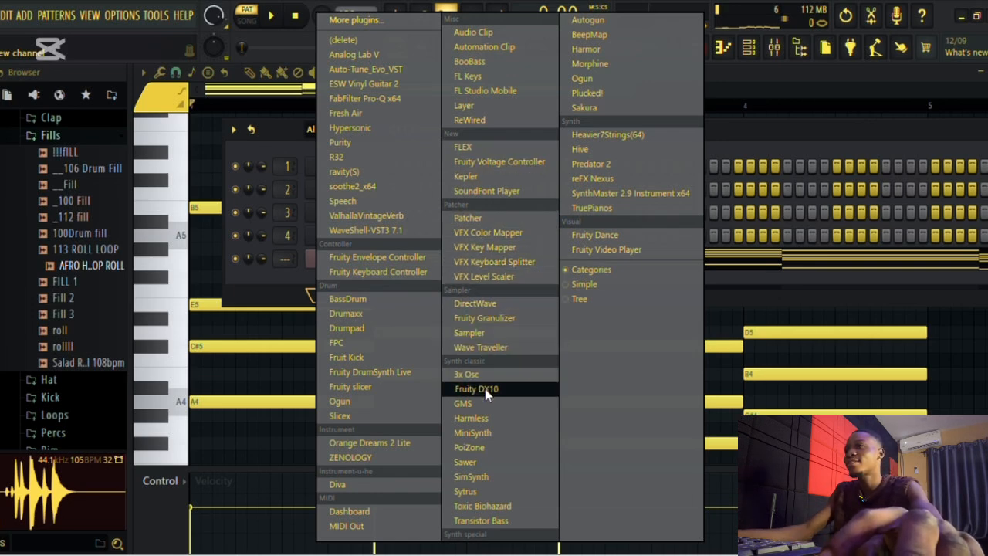
left_click(474, 147)
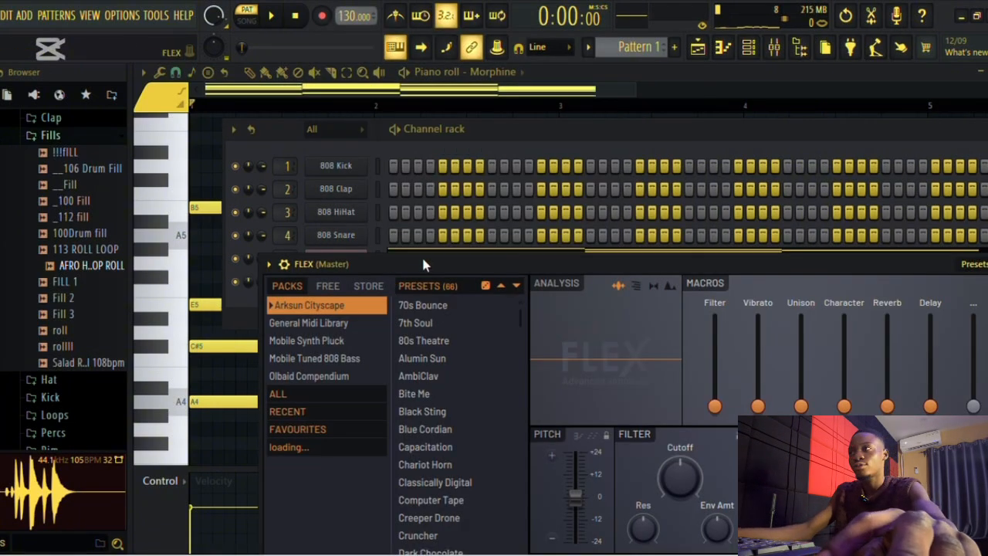
left_click_drag(423, 265, 434, 73)
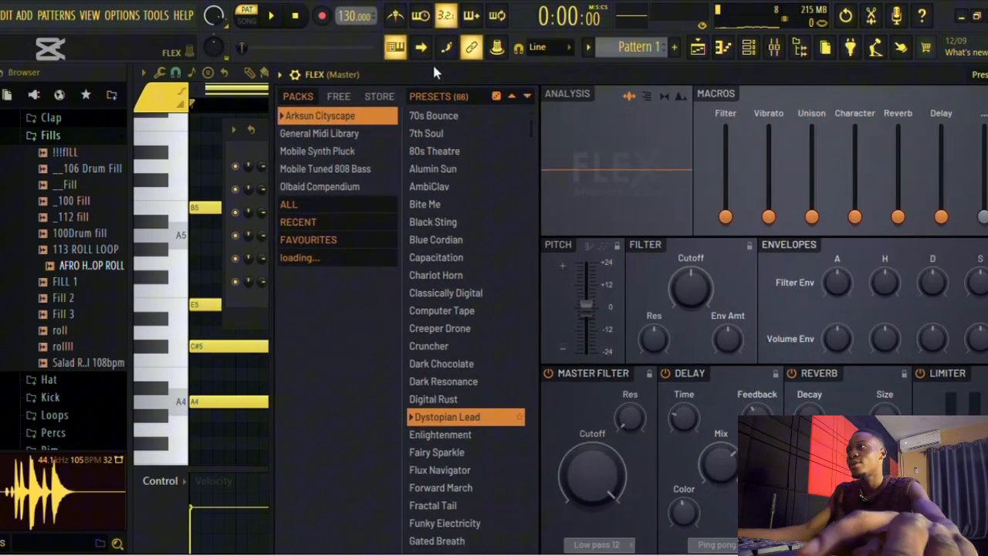
Load the Epiano Life preset from all of FLEX's packs, audition it and close the plugin window.
left_click(309, 204)
scroll(455, 363, "down", 10)
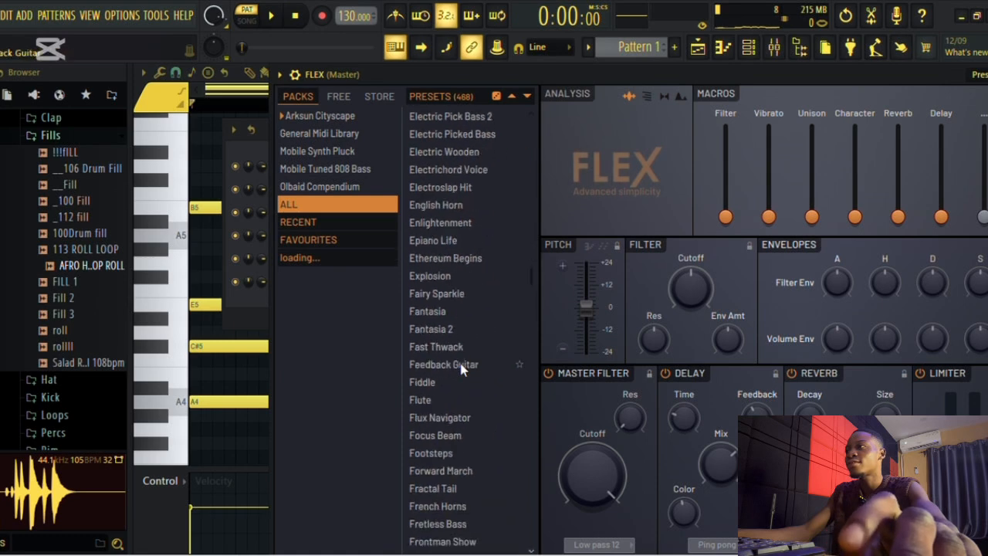
scroll(463, 351, "up", 4)
left_click(465, 331)
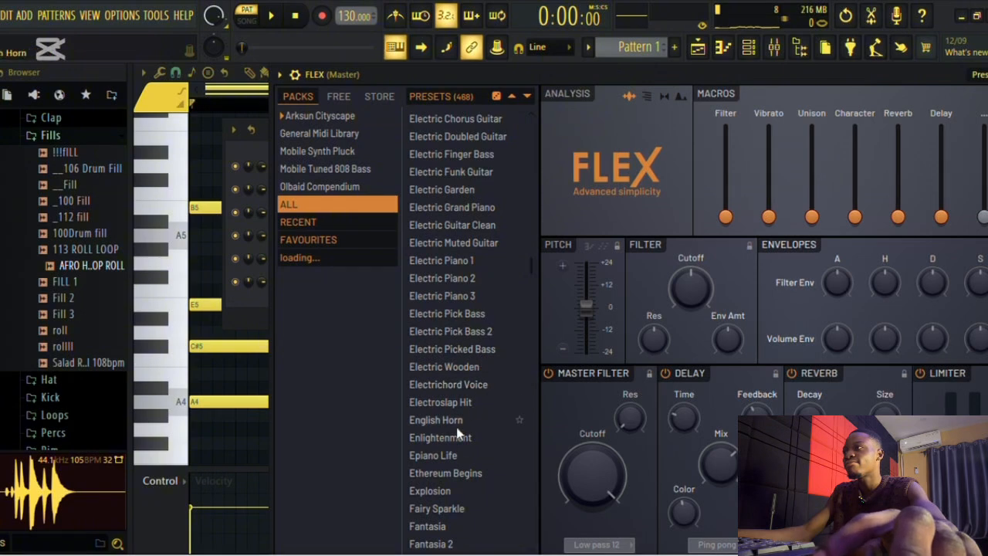
left_click(432, 455)
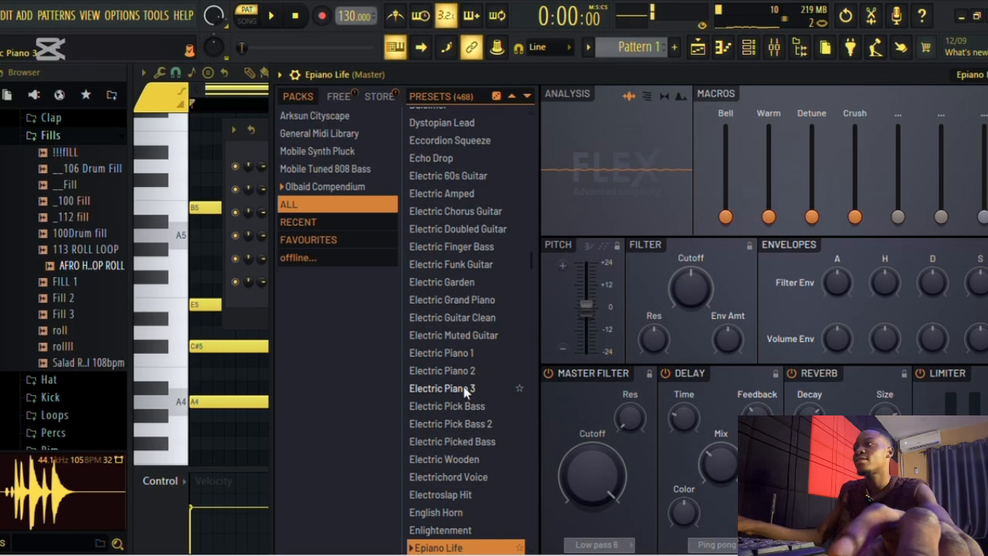
scroll(490, 347, "down", 15)
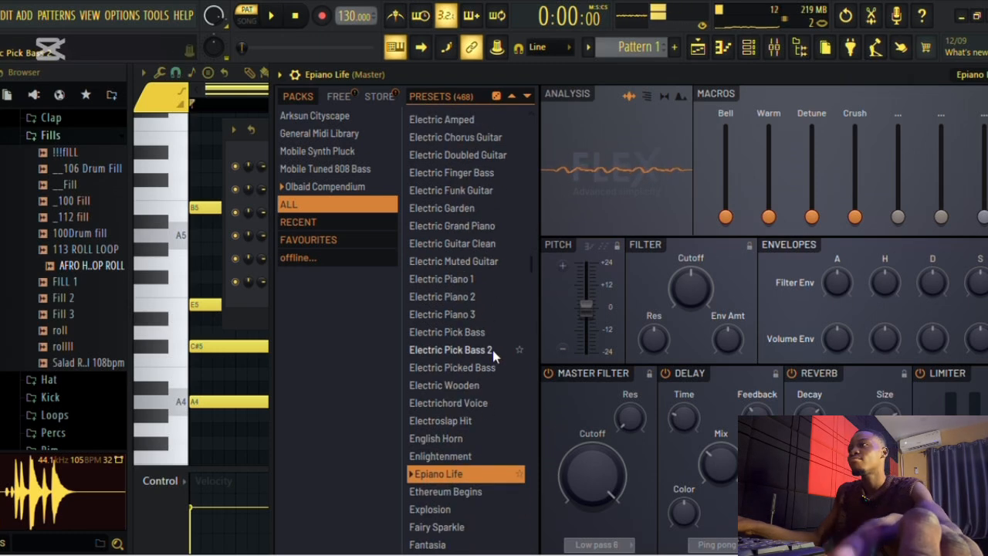
scroll(492, 352, "up", 15)
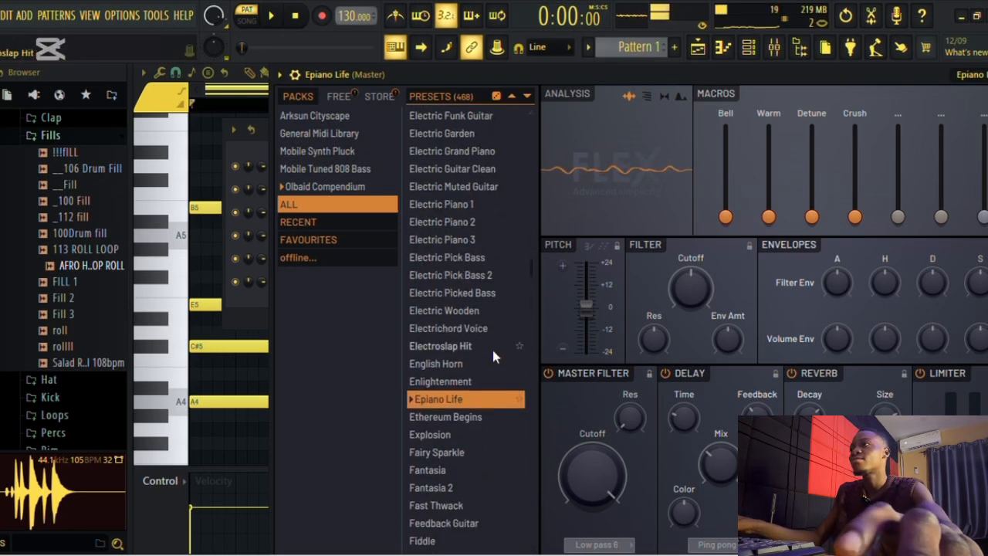
scroll(492, 347, "up", 2)
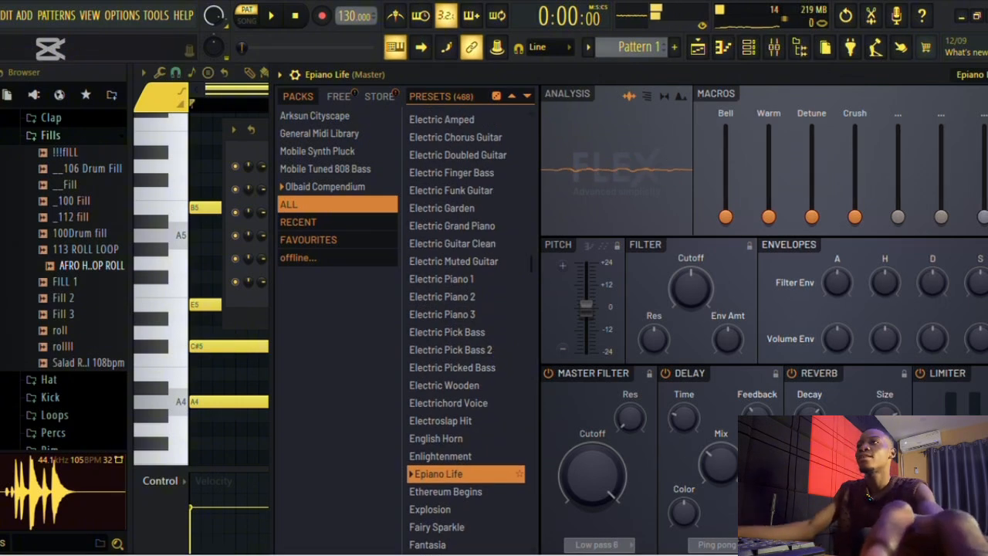
left_click_drag(914, 82, 823, 102)
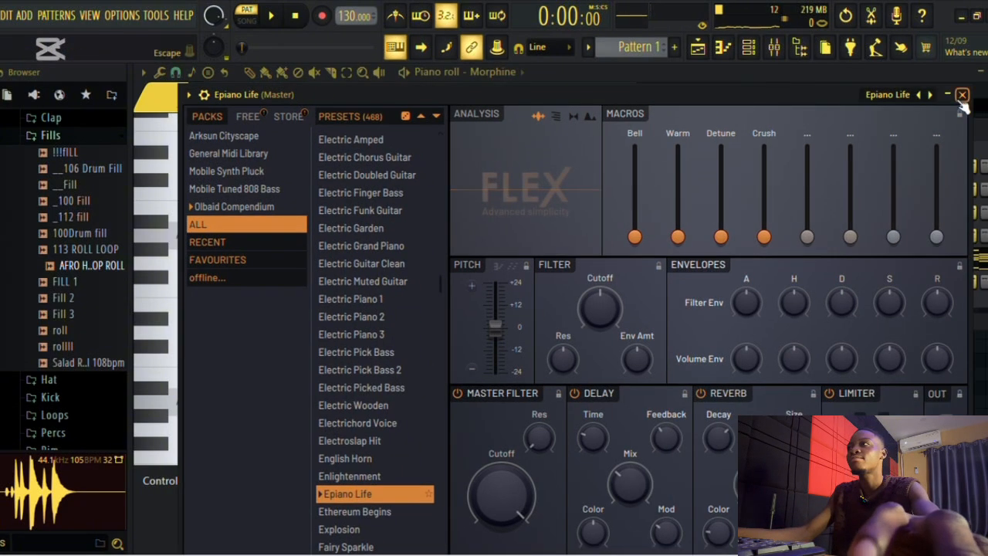
left_click(961, 95)
Copy the Morphine channel's notes into the Epiano Life channel and play both layers together.
right_click(342, 260)
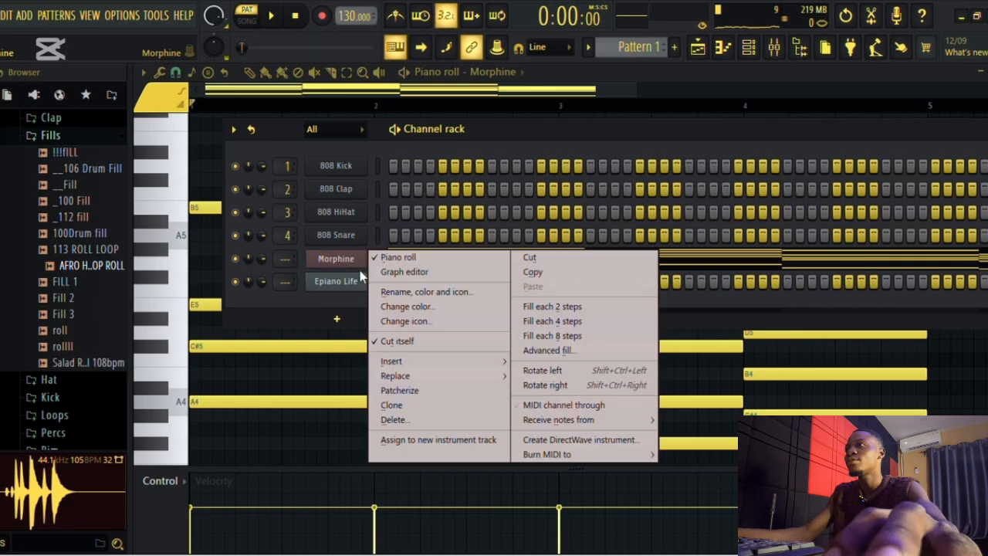
left_click(551, 275)
right_click(335, 281)
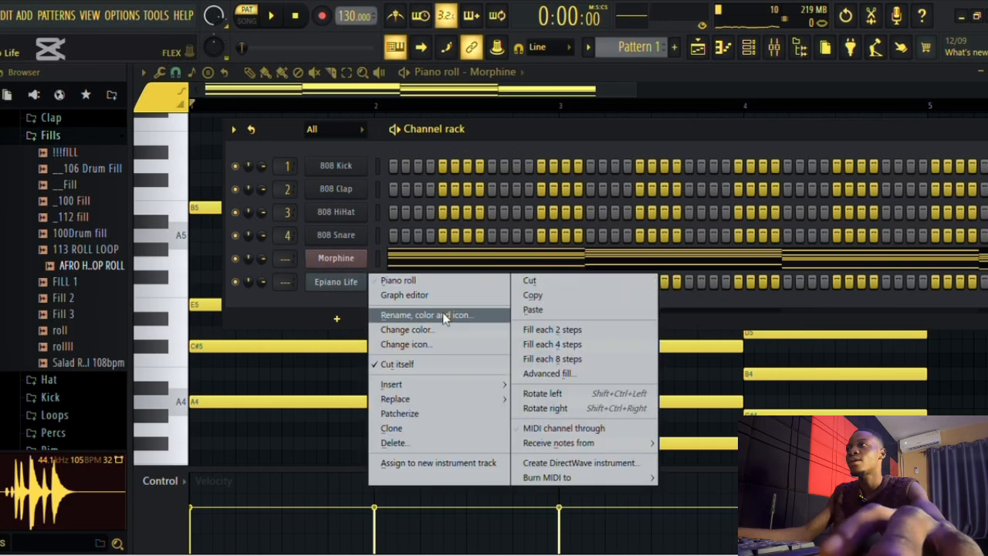
left_click(544, 309)
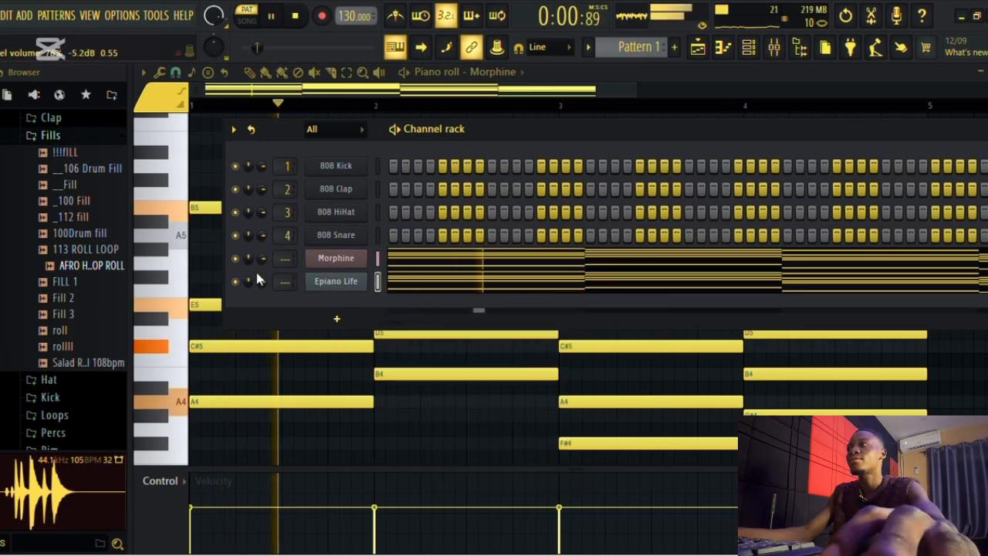
key("space")
Transpose all Epiano Life notes up one octave in its piano roll and play back the layered progression.
right_click(355, 281)
left_click(384, 283)
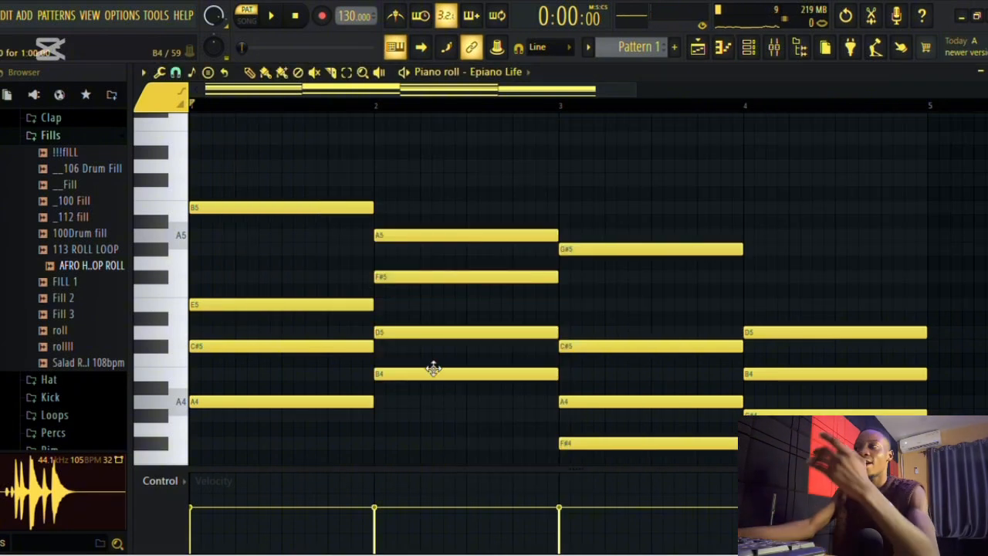
key("ctrl+Up")
key("space")
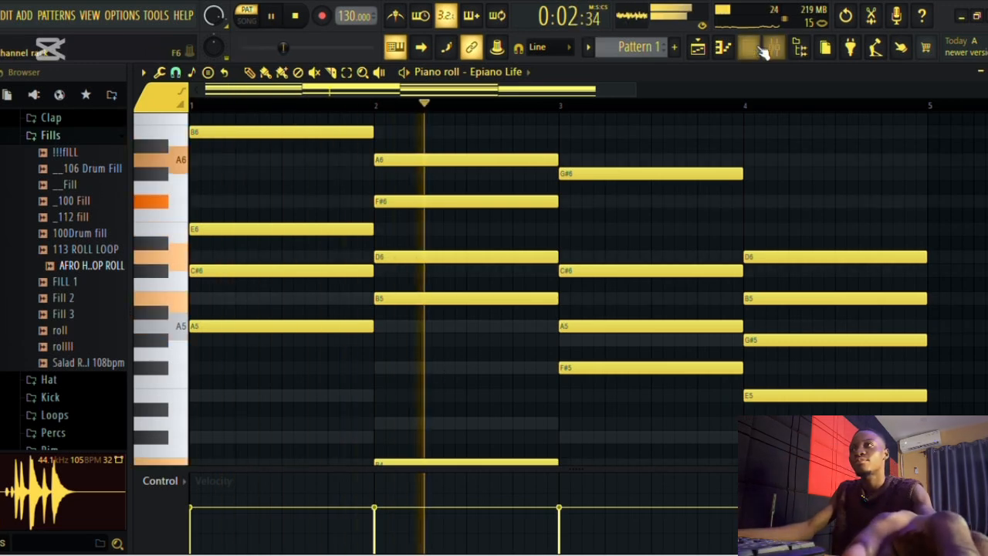
left_click(800, 47)
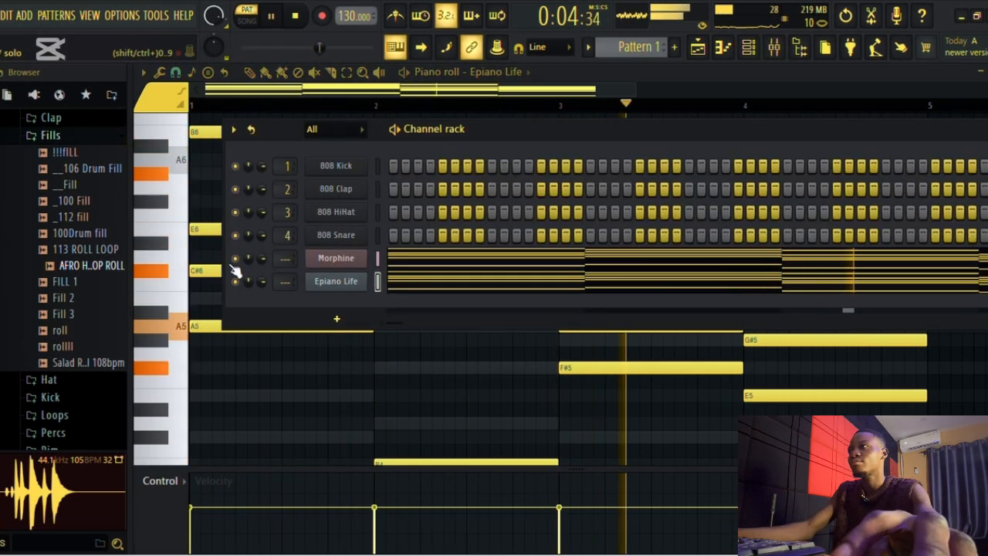
left_click(235, 259)
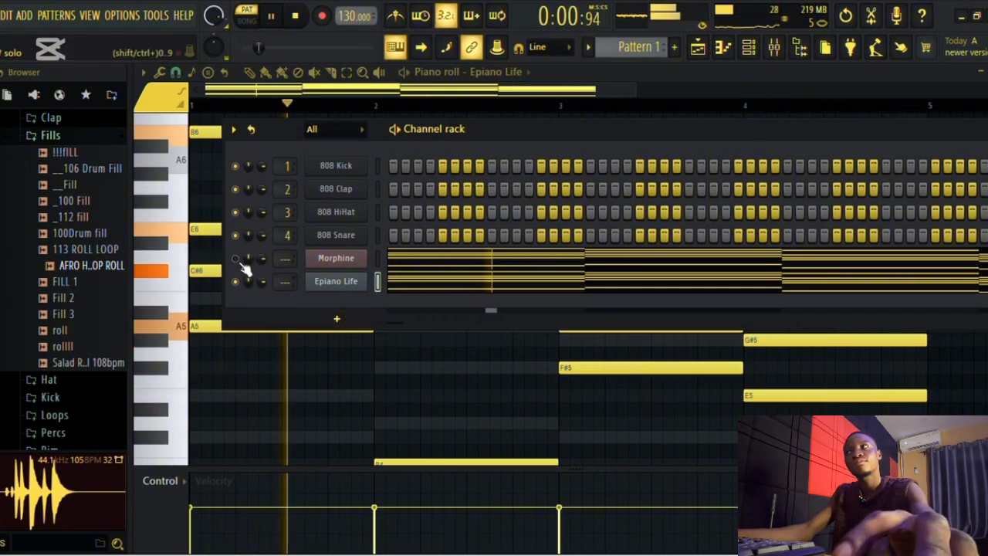
left_click_drag(261, 262, 262, 298)
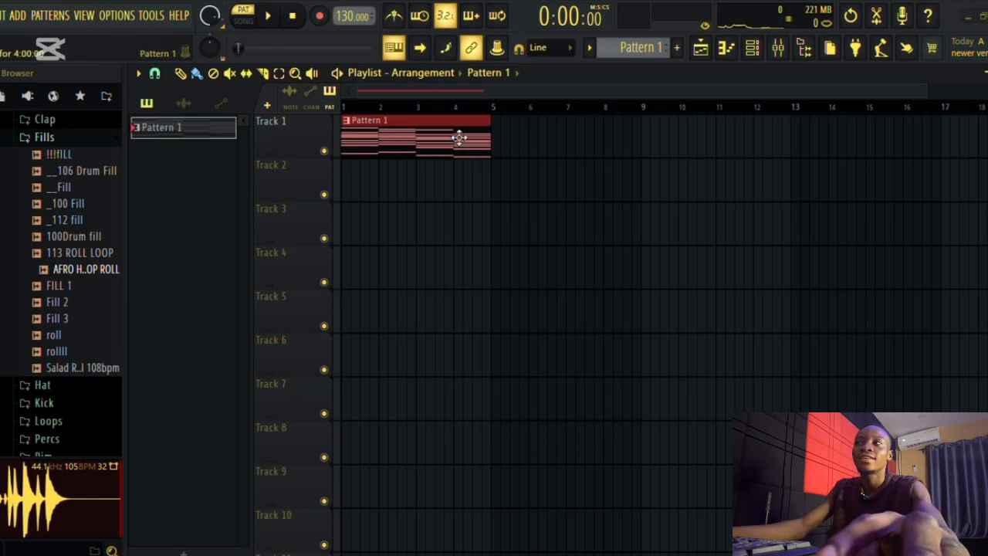
Place a second Pattern 1 clip at bar 5 on Track 1 of the playlist.
left_click(508, 135)
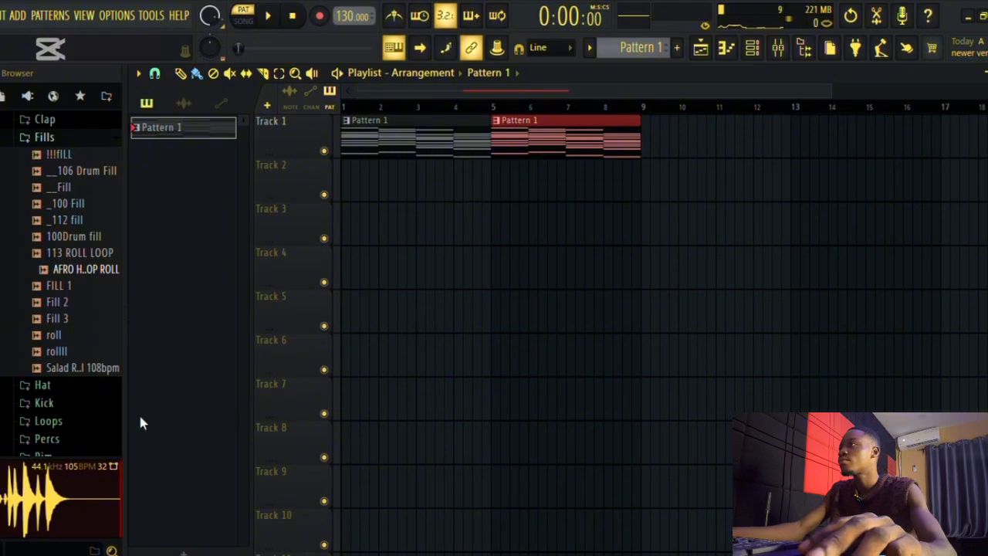
Browse to the Drum Loops folder of PLUTO Vol 1 - Beta and audition its drum loops.
left_click(54, 137)
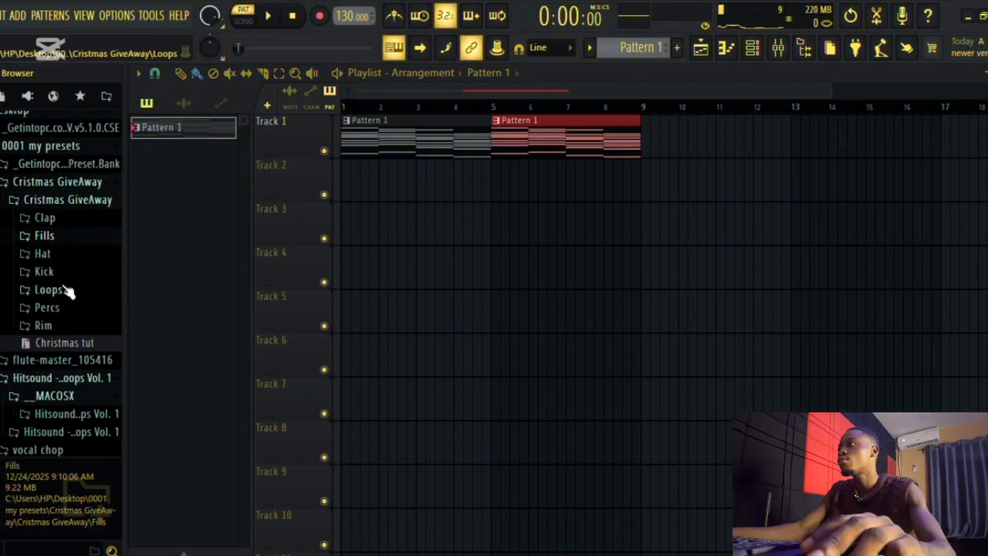
scroll(67, 286, "up", 4)
scroll(67, 287, "down", 10)
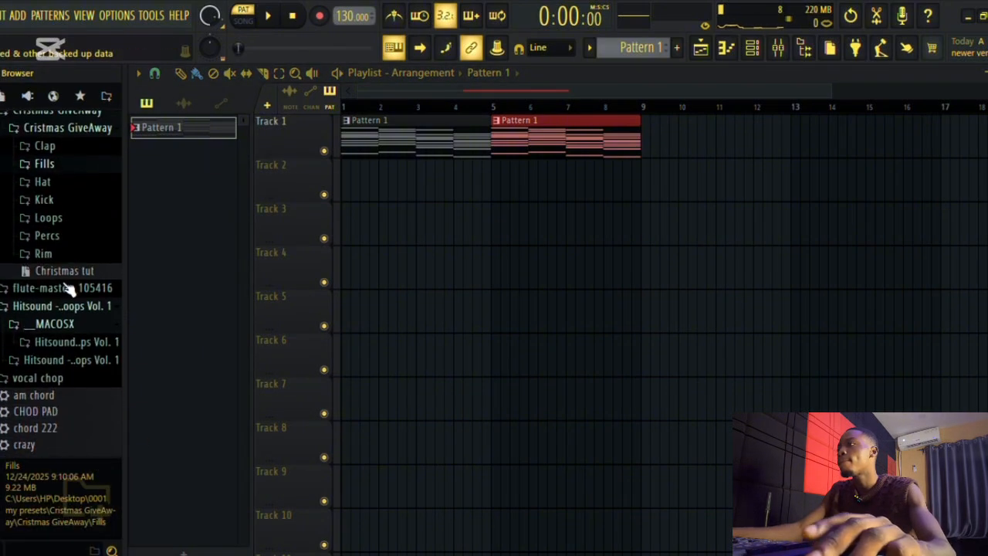
left_click(84, 233)
left_click(85, 267)
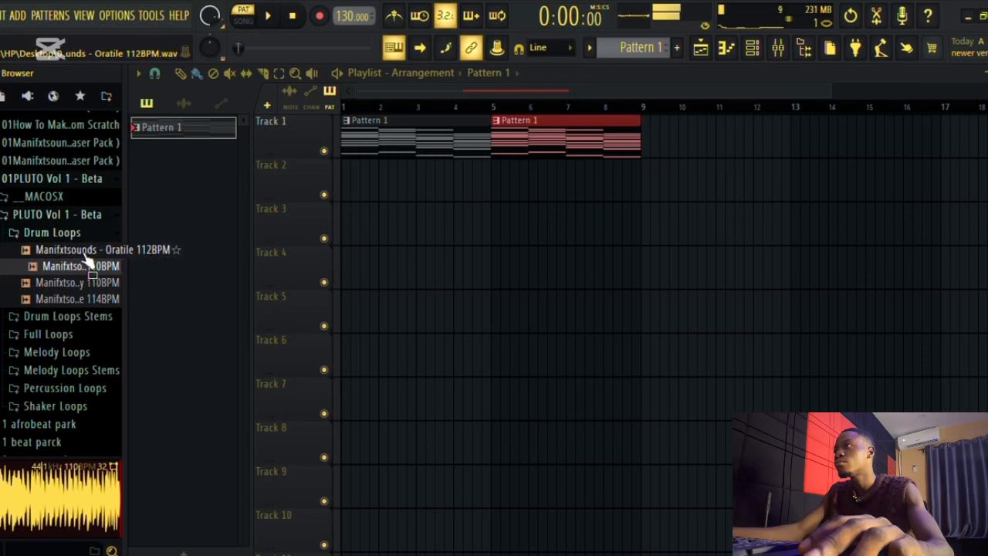
left_click(88, 252)
left_click(93, 299)
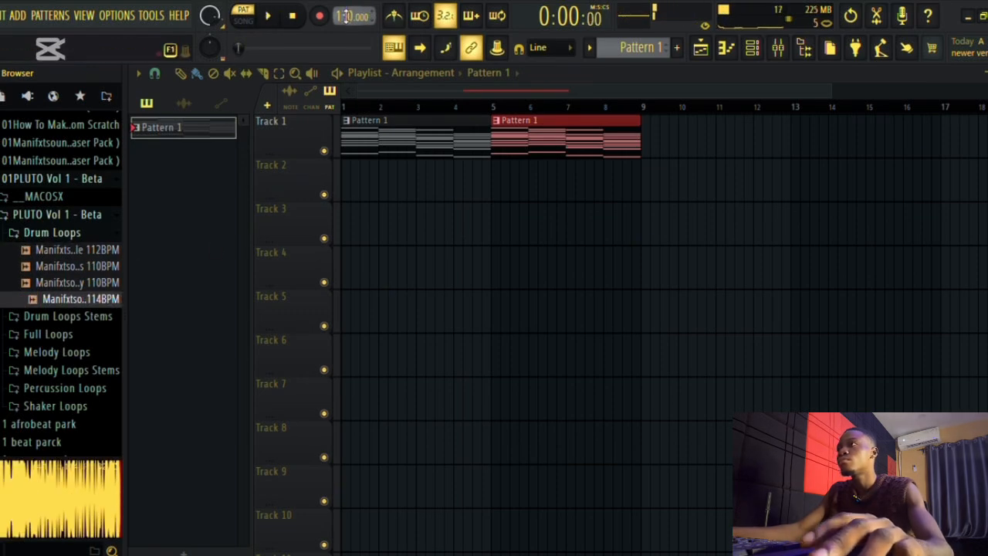
Set the project tempo to 112 BPM.
right_click(346, 16)
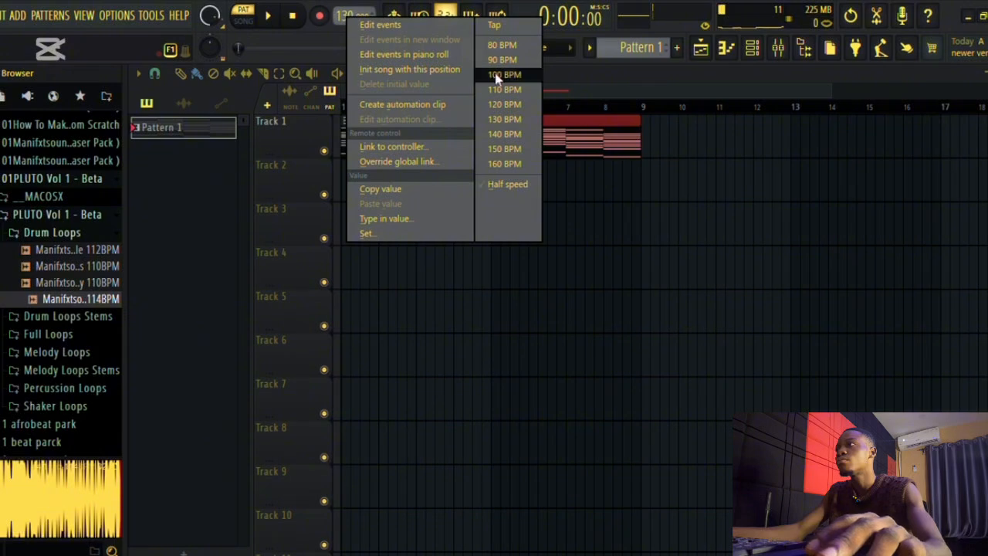
left_click(386, 220)
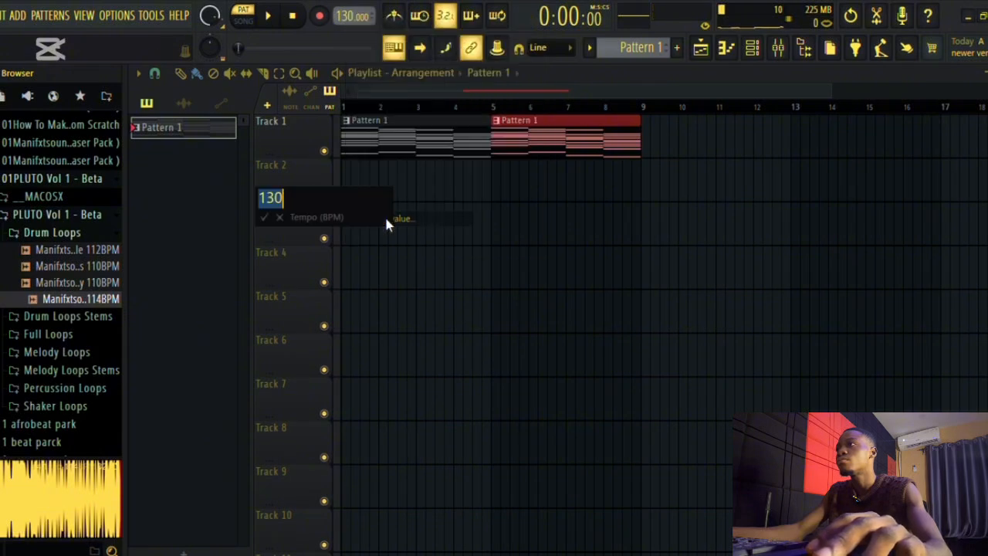
type("112")
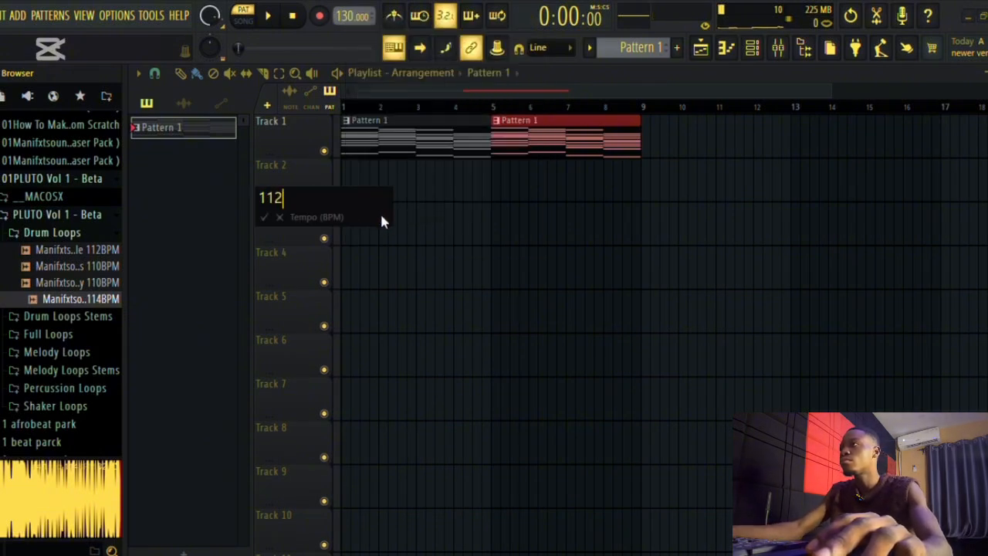
left_click(264, 216)
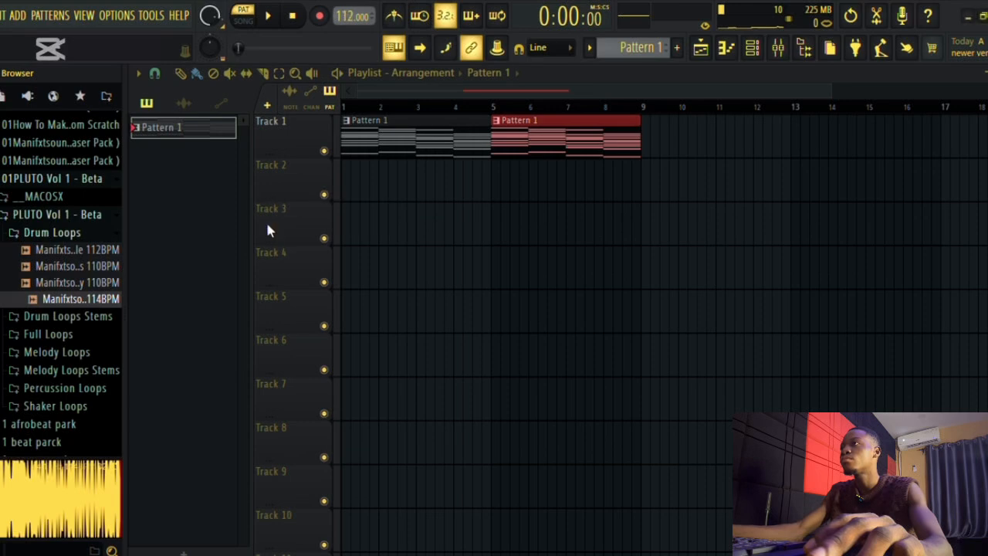
Switch playback to song mode and place the Manifxtsounds - Oratile 112BPM loop at bar 1 on Track 2 of the playlist.
key("space")
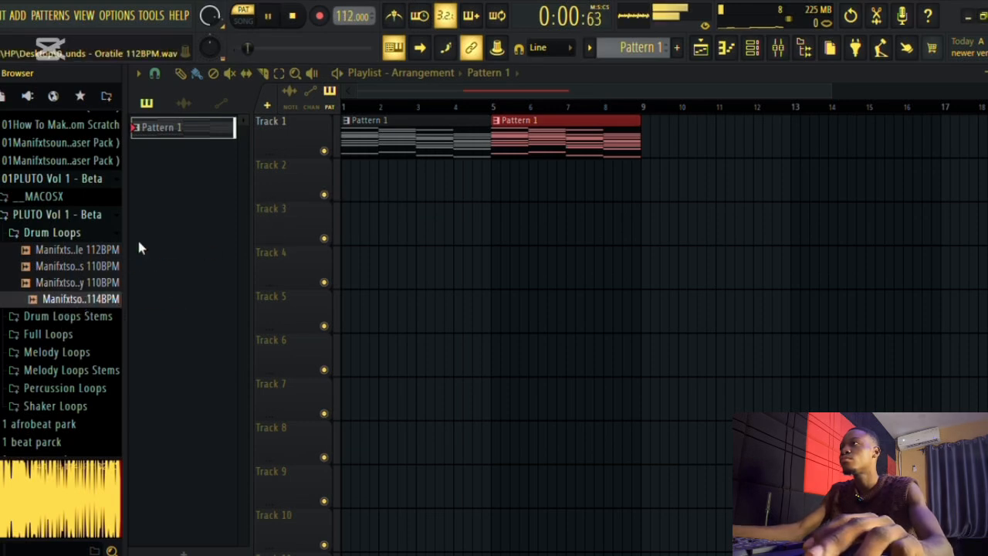
left_click(244, 16)
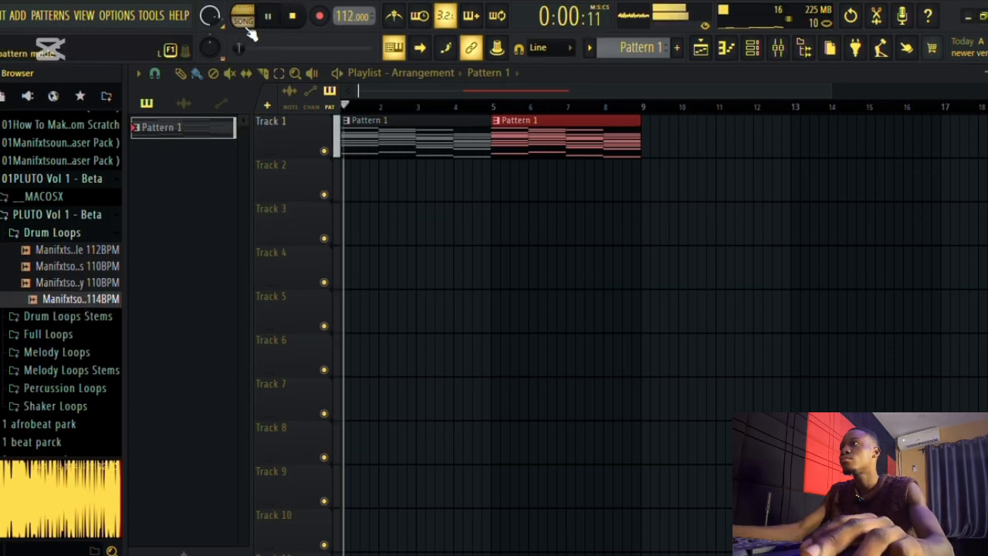
left_click(84, 254)
left_click_drag(85, 266, 345, 185)
key("space")
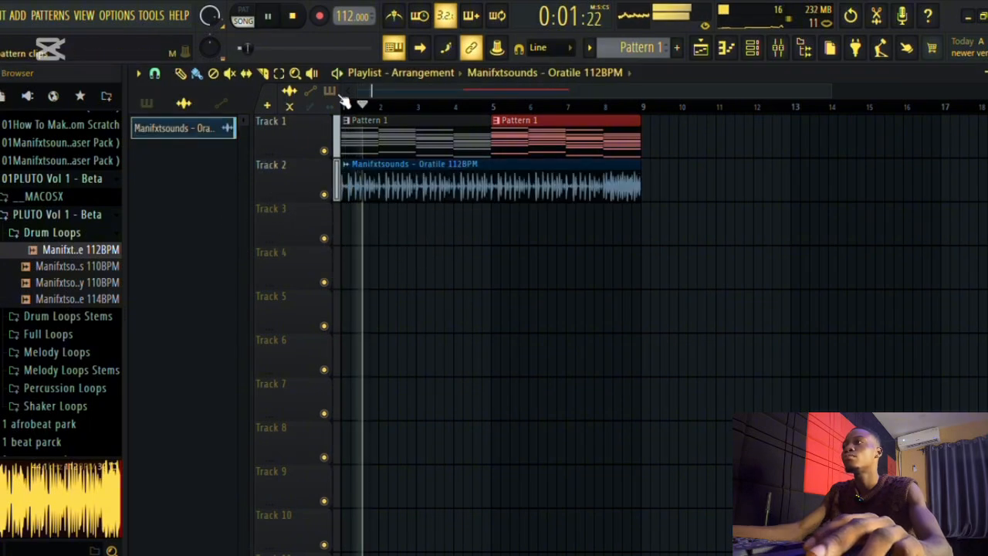
Lower the Oratile 112BPM loop's channel volume slightly and play it back with the chord progression.
double_click(408, 195)
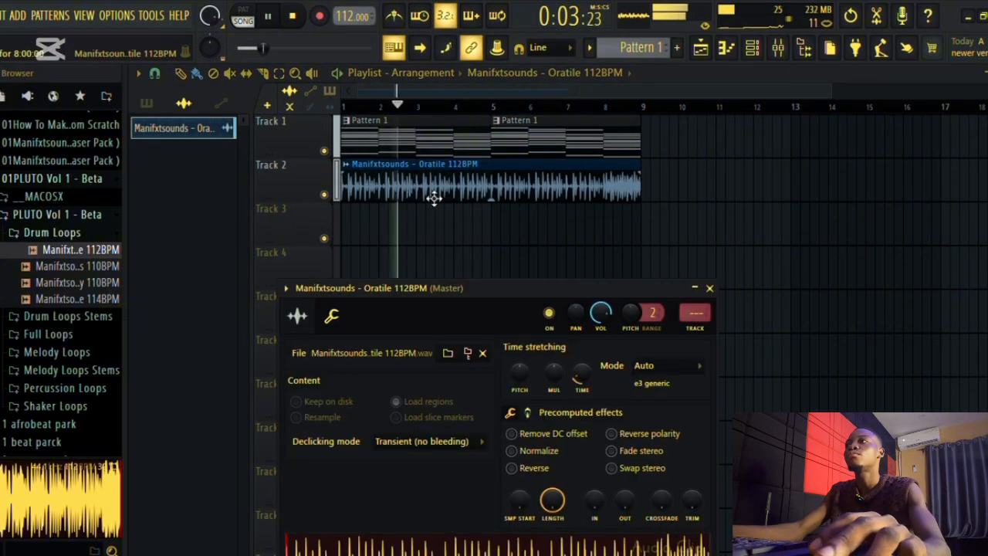
left_click_drag(601, 313, 600, 327)
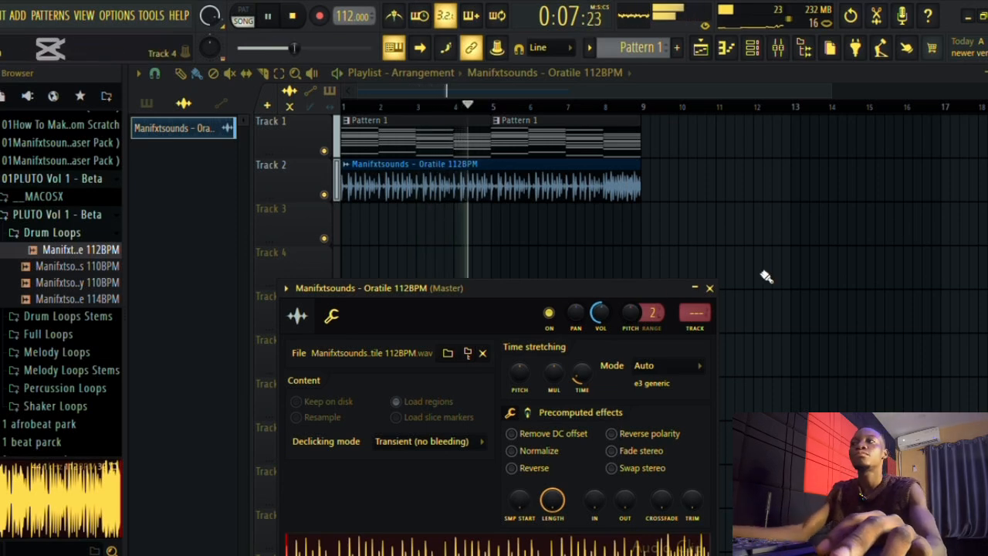
left_click(709, 289)
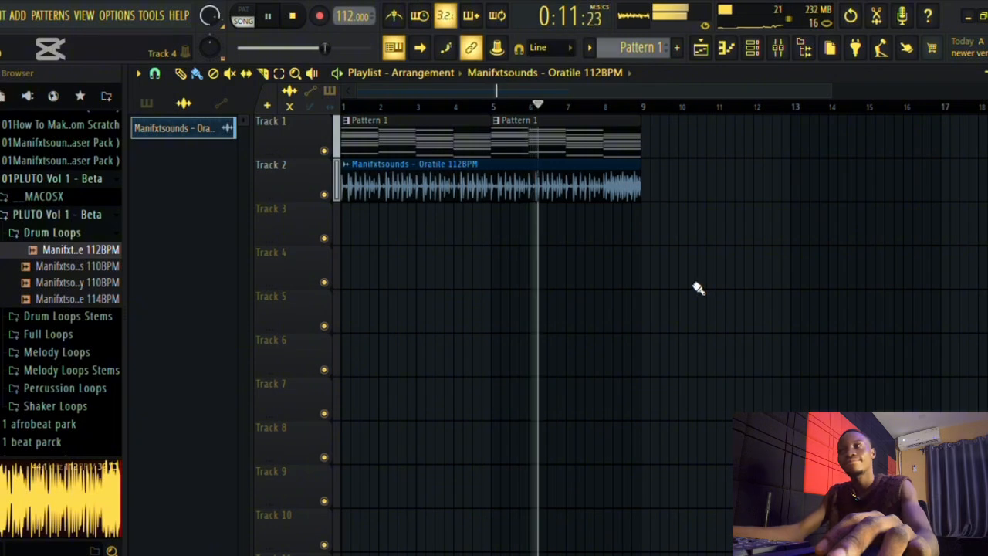
key("space")
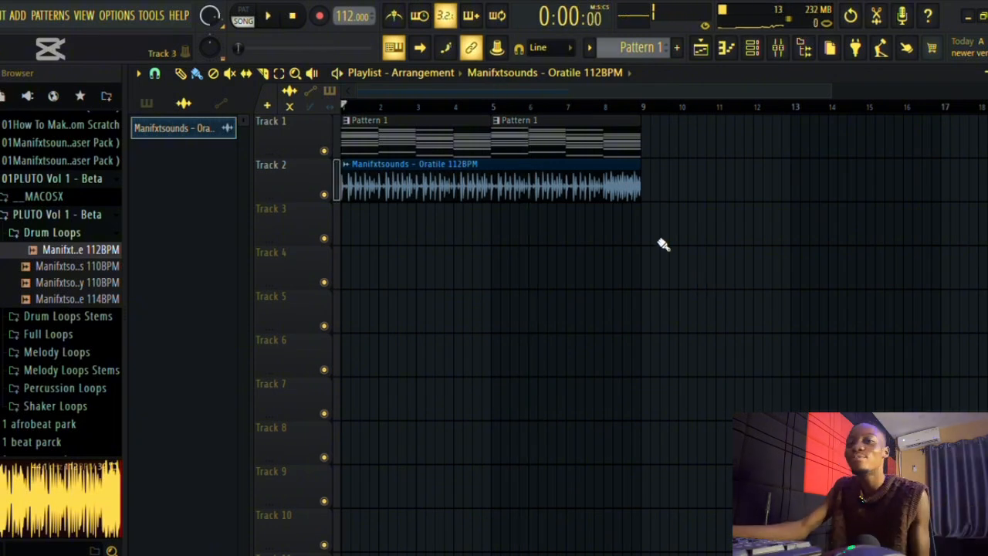
key("space")
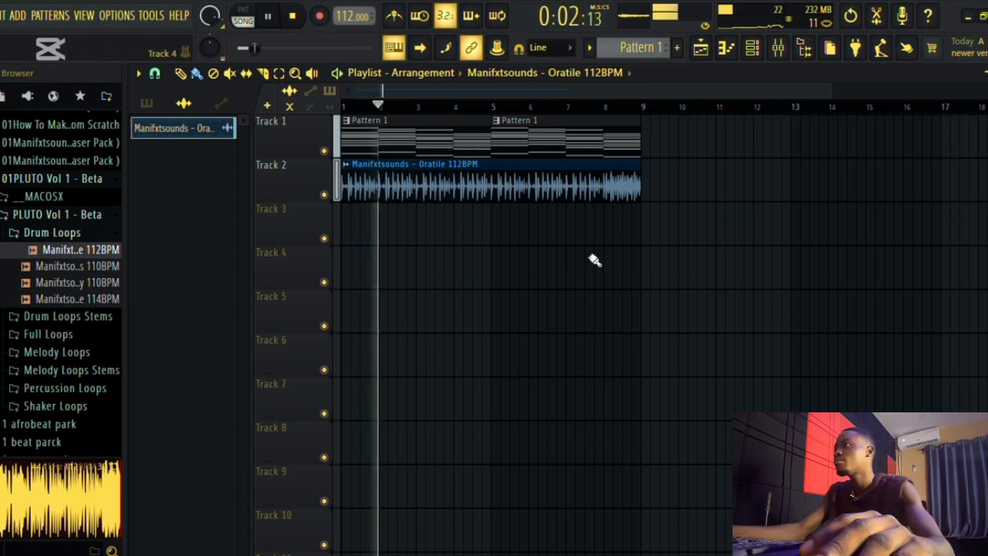
key("space")
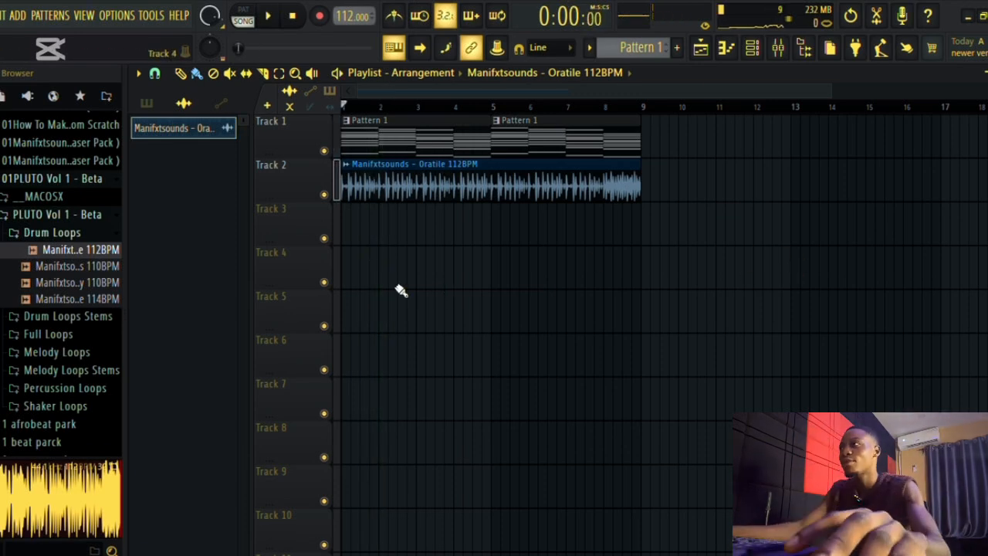
Audition the Manifxtsounds - Vibes 110BPM drum loop and place it at bar 1 on Track 3.
left_click(91, 265)
key("space")
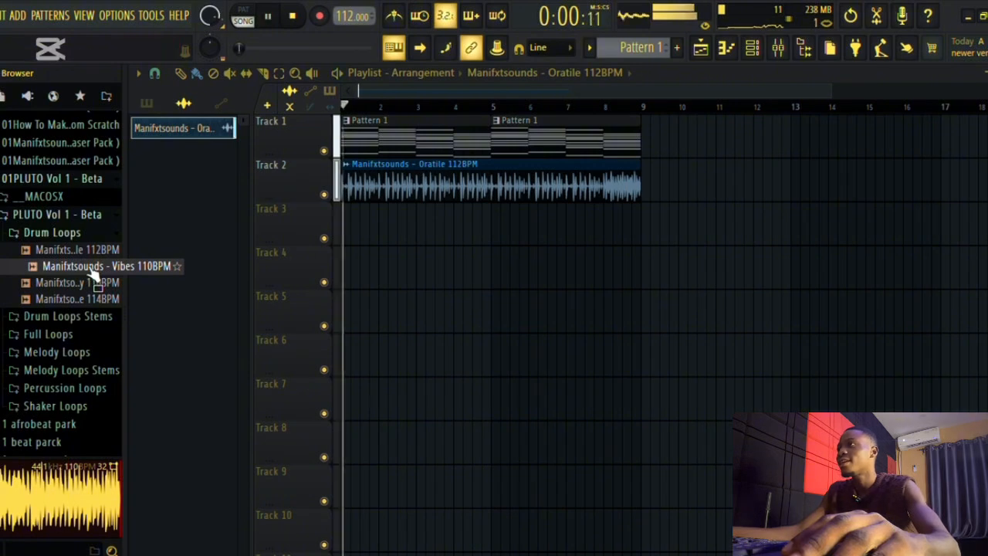
key("space")
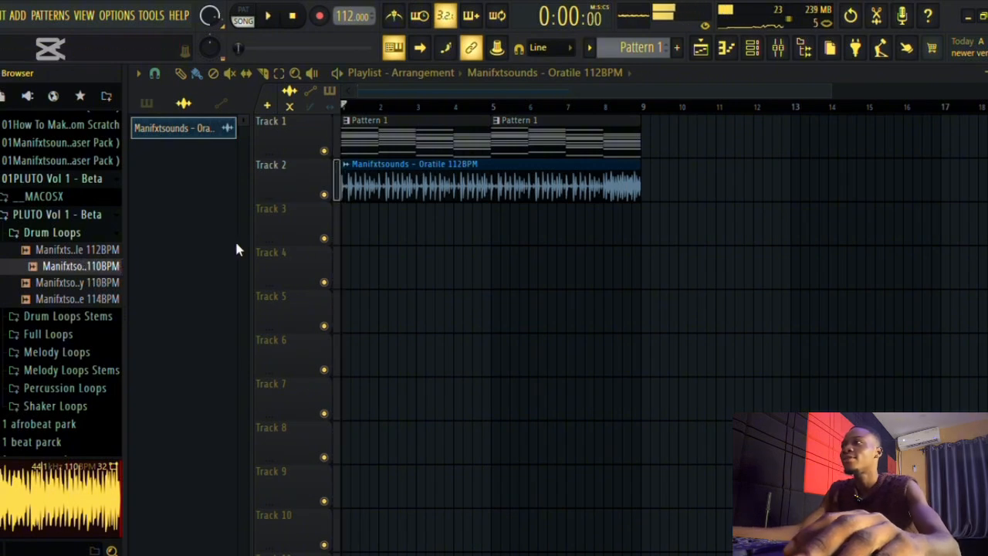
left_click_drag(82, 268, 341, 210)
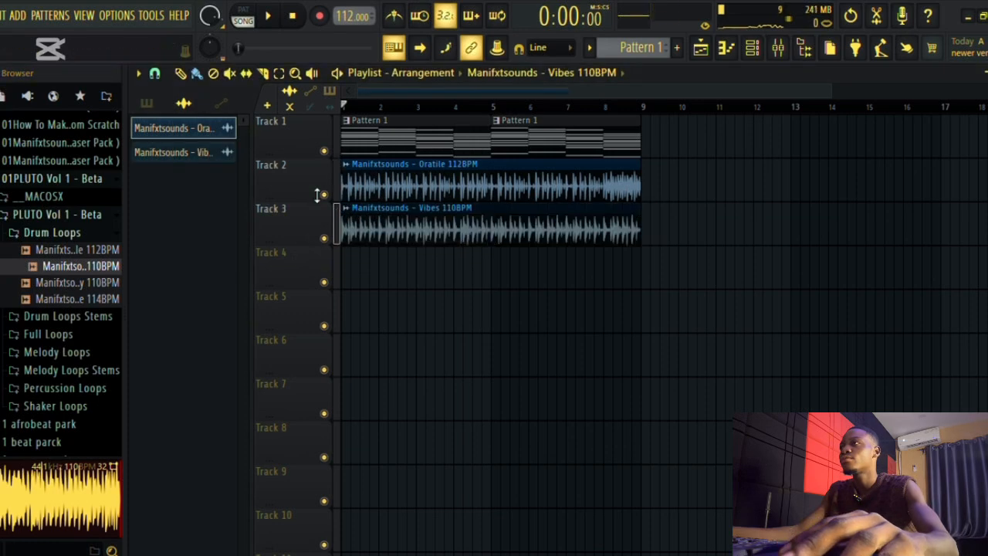
Mute Track 2 and play the chord progression with the Vibes 110BPM loop.
left_click(323, 194)
key("space")
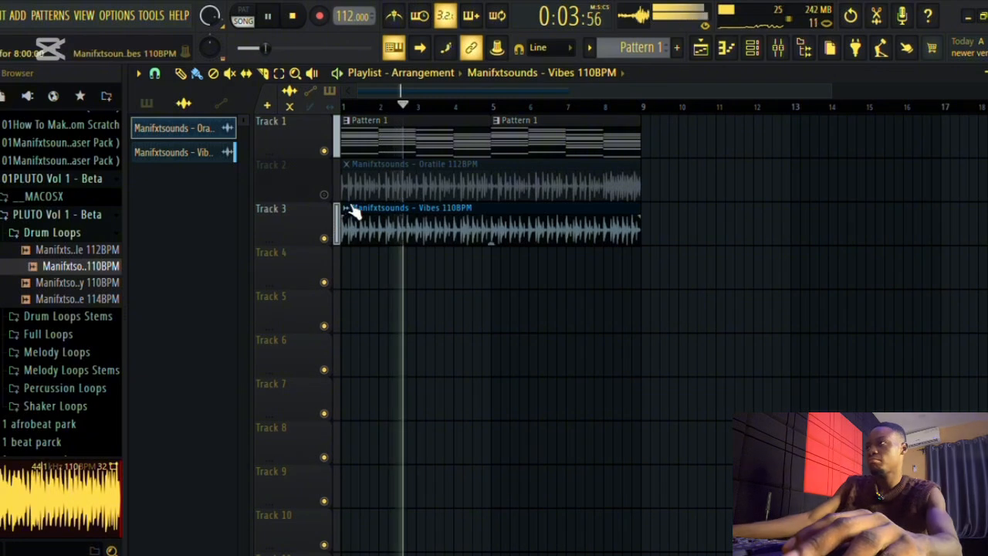
left_click(347, 208)
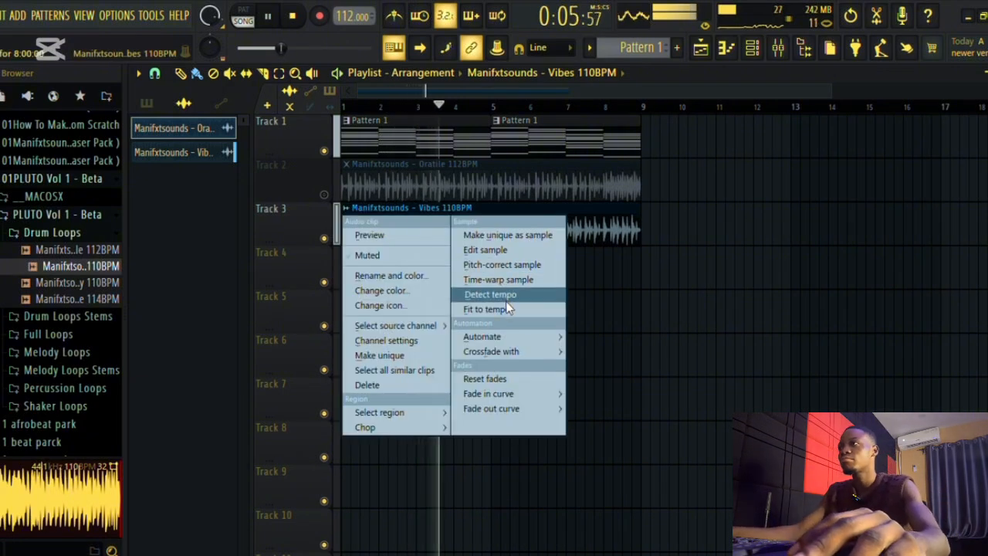
left_click(225, 298)
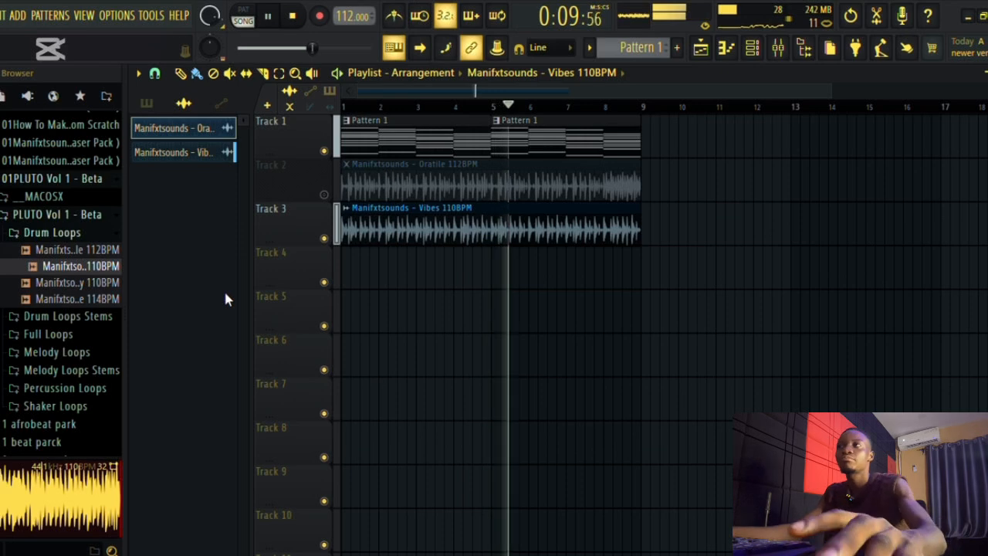
Check the volume in the Vibes 110BPM loop's channel settings while listening to the arrangement, and stop playback.
double_click(536, 231)
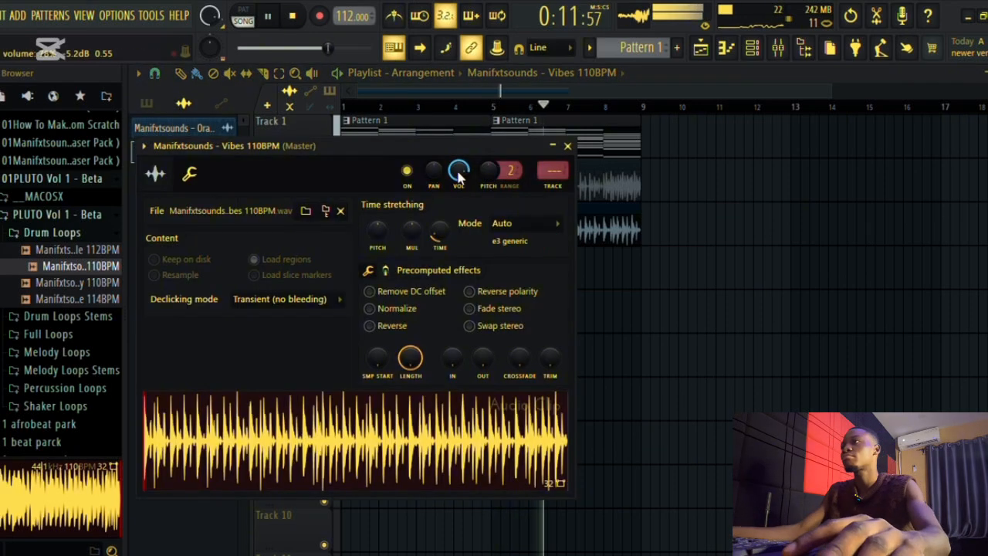
left_click(567, 145)
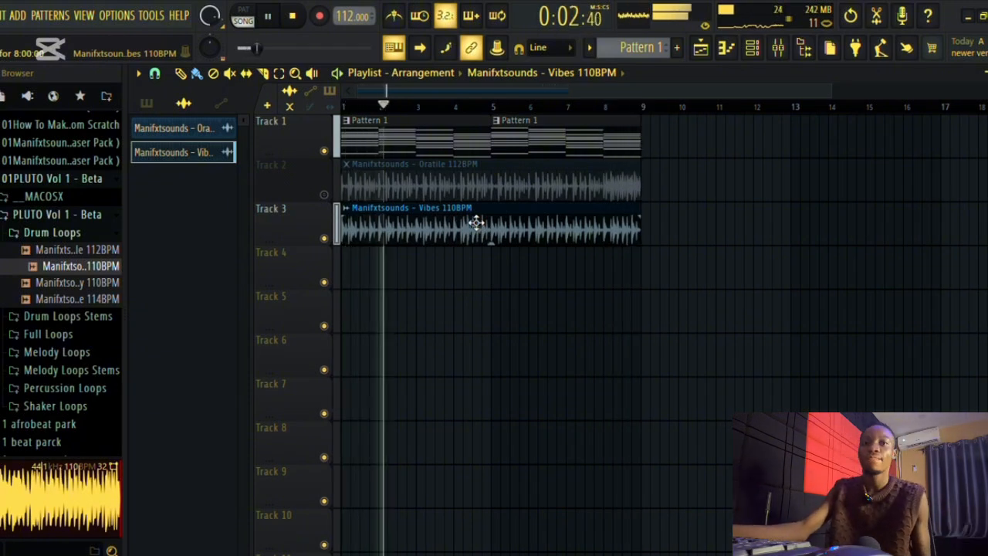
key("space")
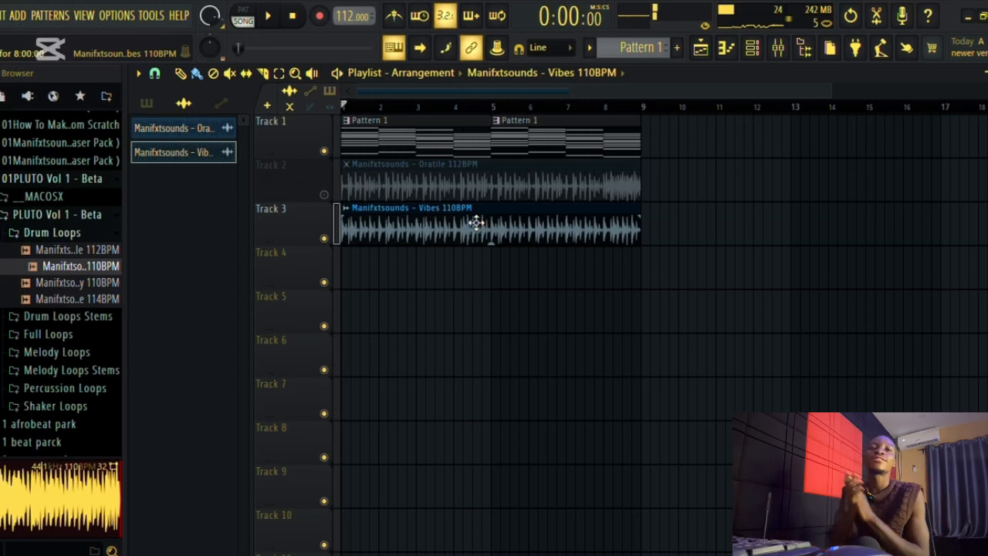